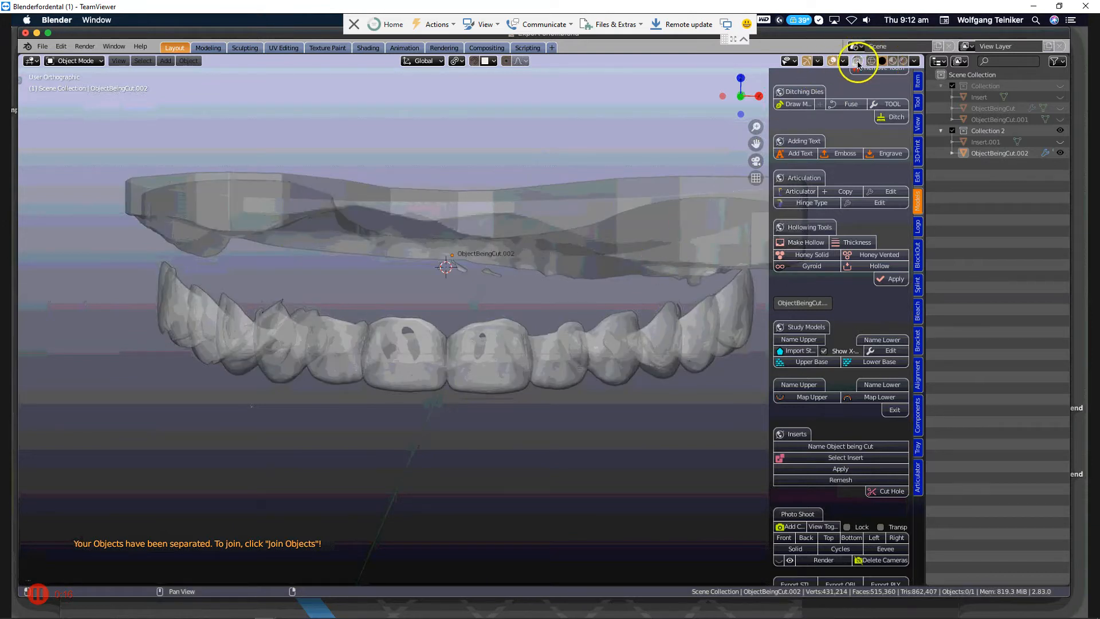
Turn off X-ray display and show ObjectBeingCut.002's modifiers in a Properties editor split off below the outliner.
left_click(858, 61)
left_click(626, 290)
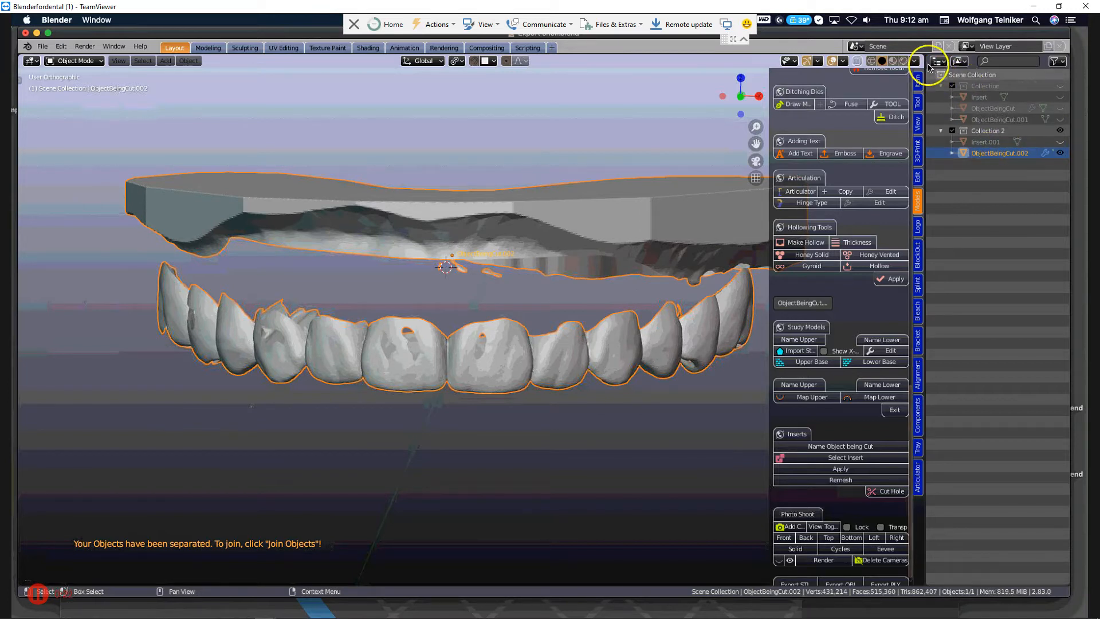
left_click_drag(929, 59, 940, 273)
left_click(940, 275)
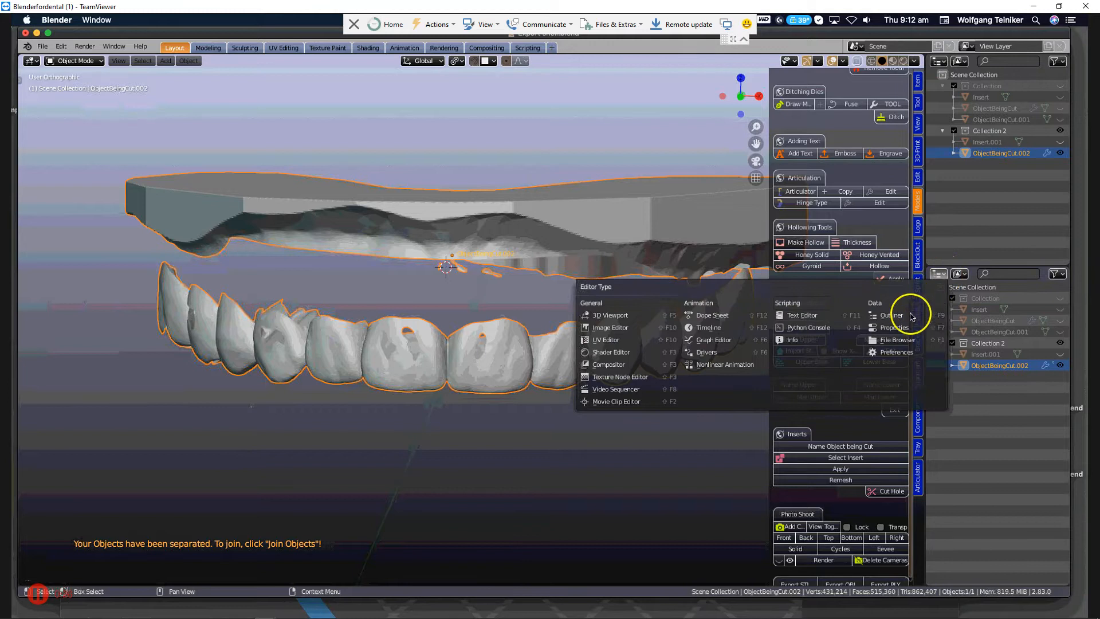
left_click(907, 331)
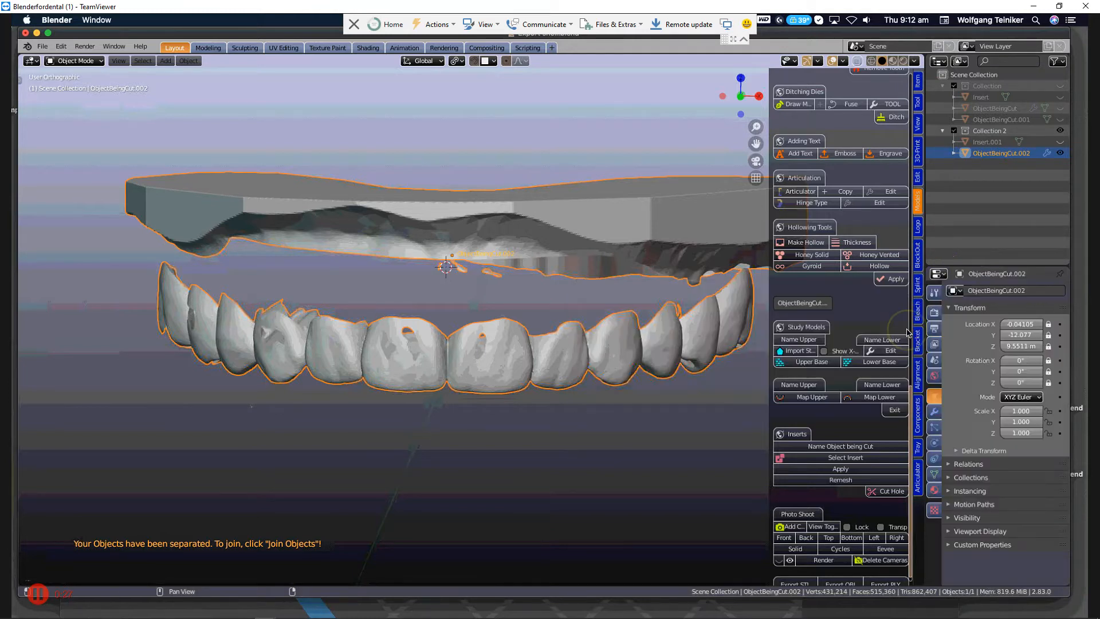
left_click(935, 412)
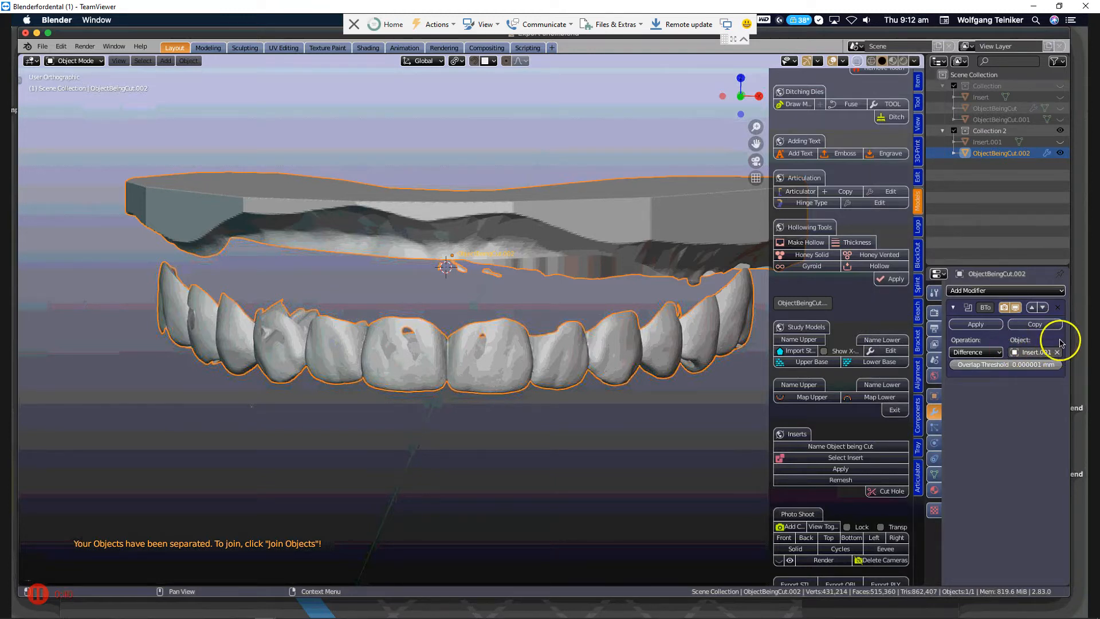
Examine how Insert.001 meets the front teeth up close, comparing the model with the insert shown and hidden.
left_click(1060, 142)
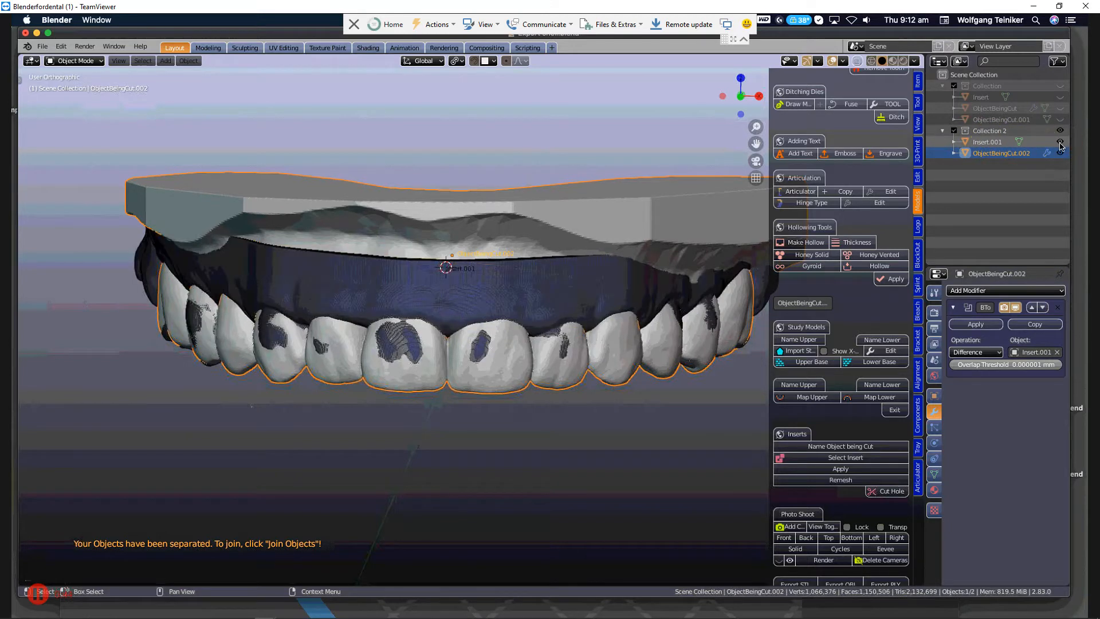
scroll(500, 294, "up", 1)
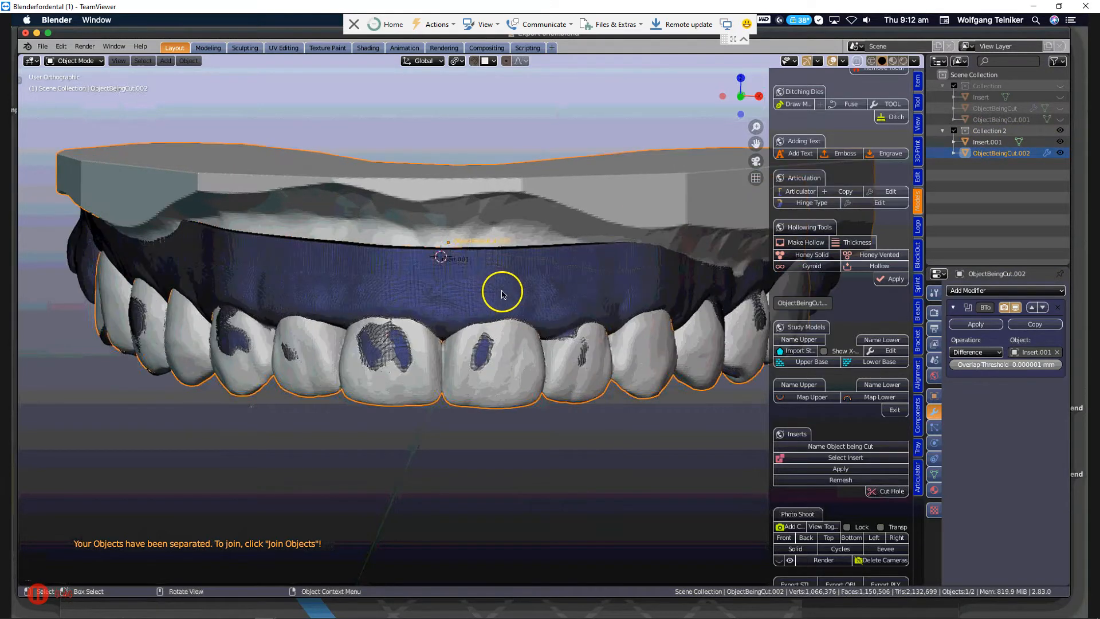
scroll(502, 294, "up", 2)
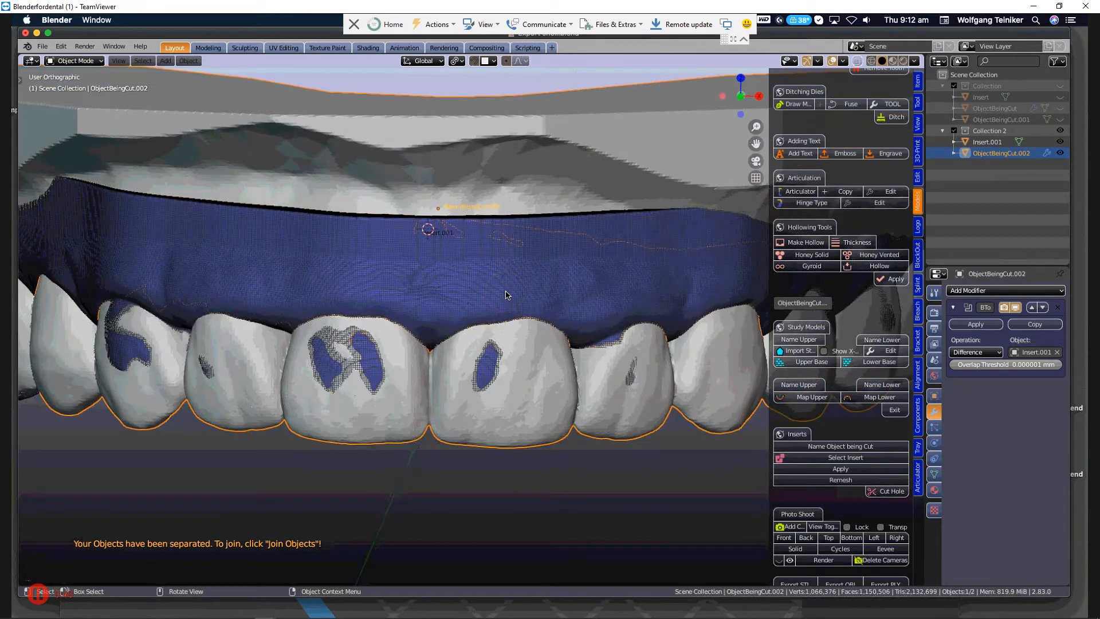
scroll(506, 295, "up", 1)
scroll(506, 295, "up", 3)
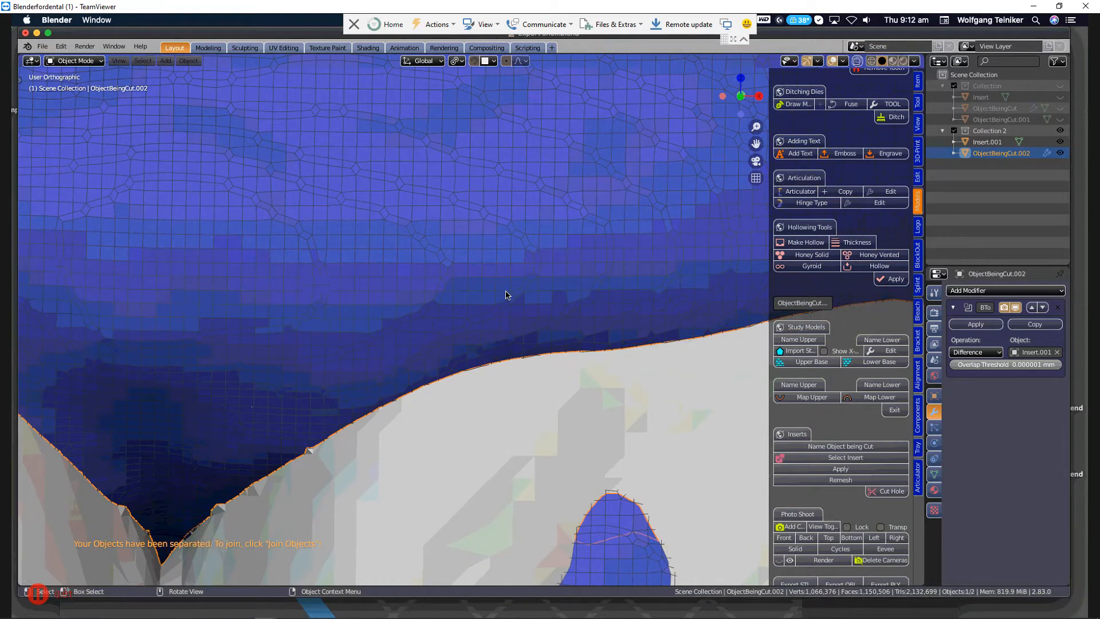
scroll(505, 304, "down", 5)
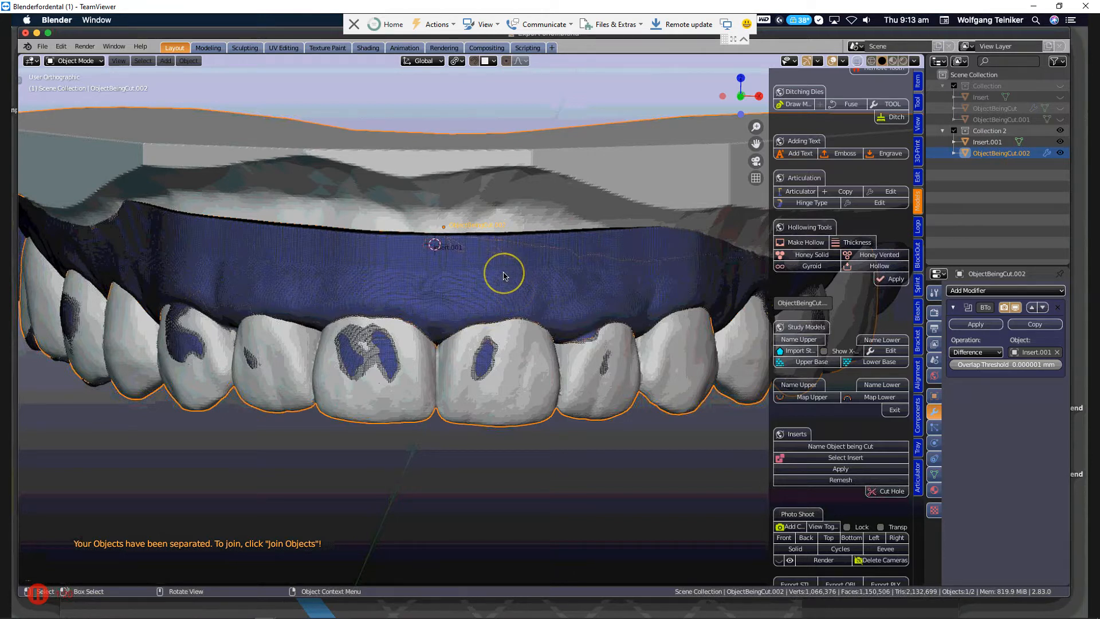
scroll(503, 276, "up", 1)
scroll(503, 276, "up", 3)
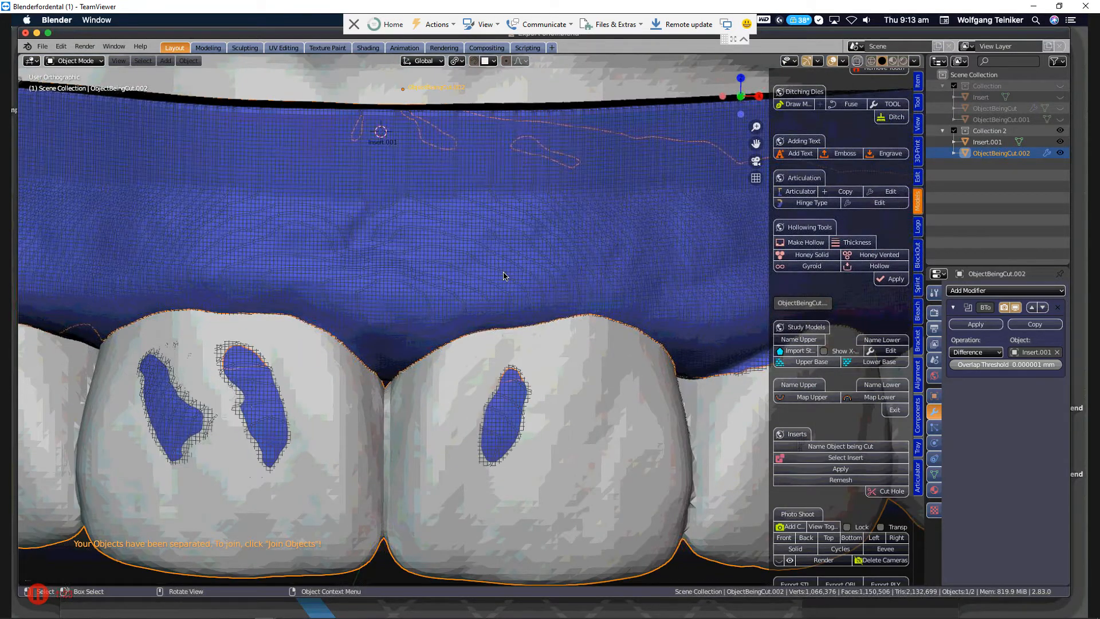
scroll(536, 264, "down", 6)
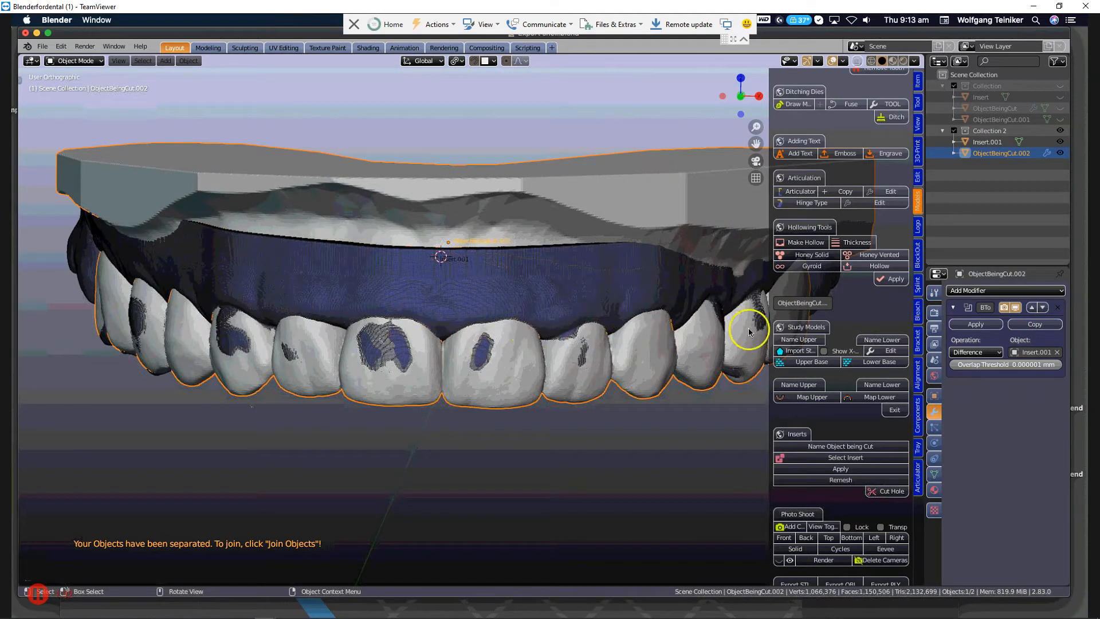
left_click(1060, 142)
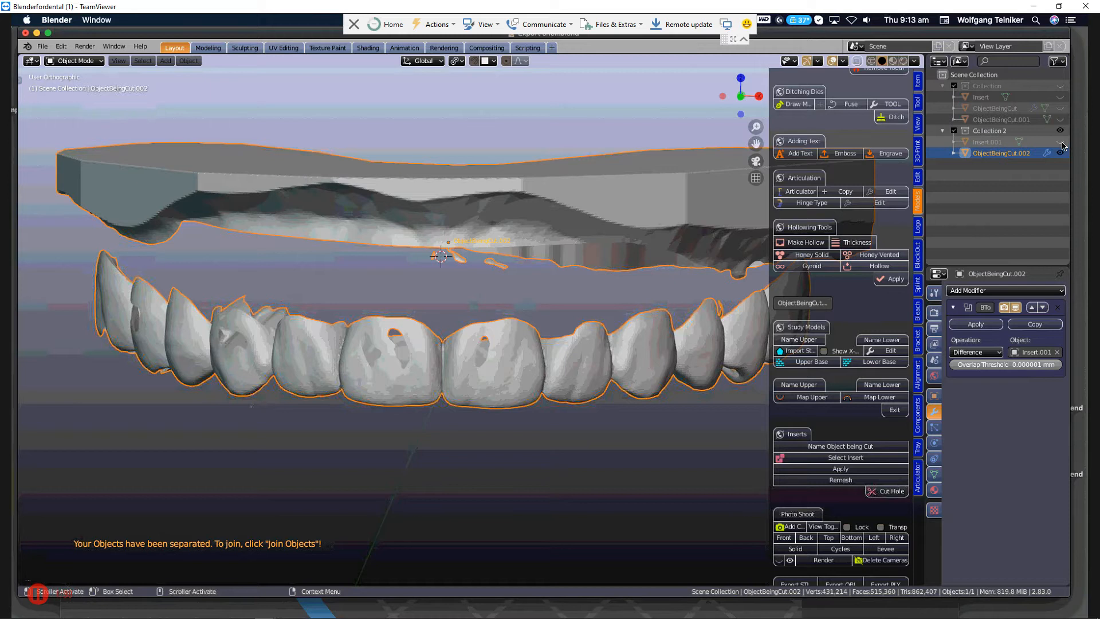
left_click(1061, 142)
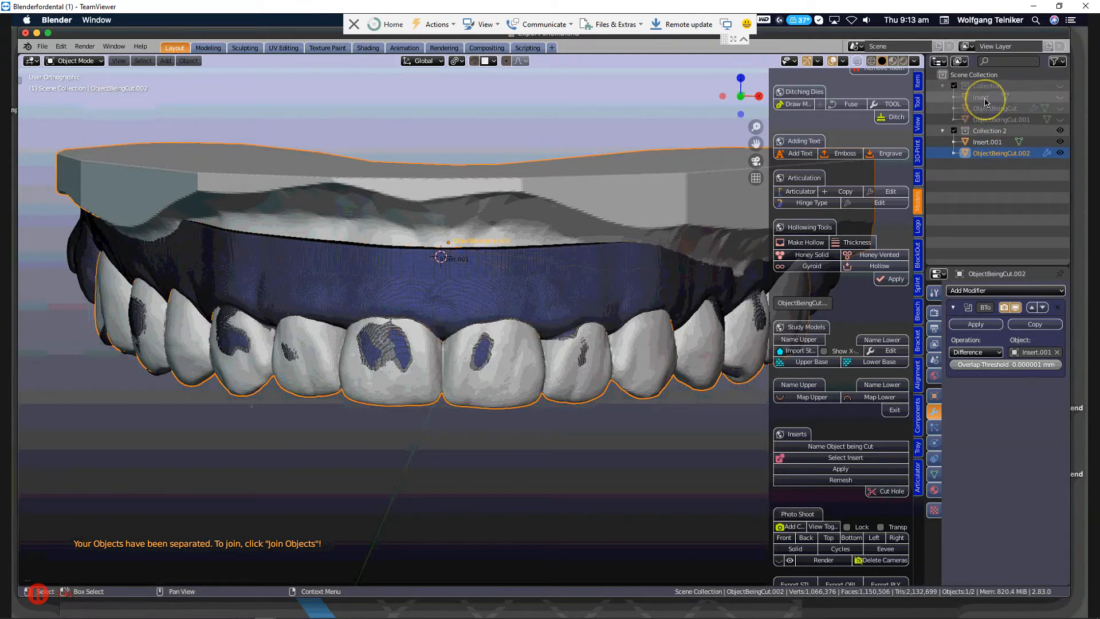
left_click(1061, 142)
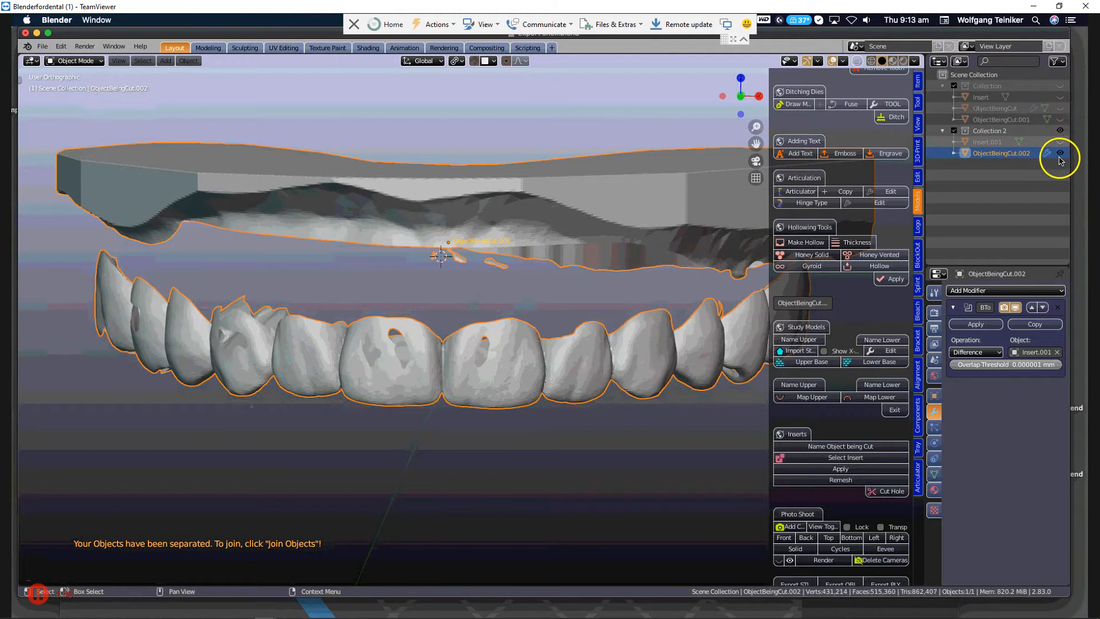
Hide ObjectBeingCut.002 and delete the original Insert object from the first collection.
left_click(1061, 153)
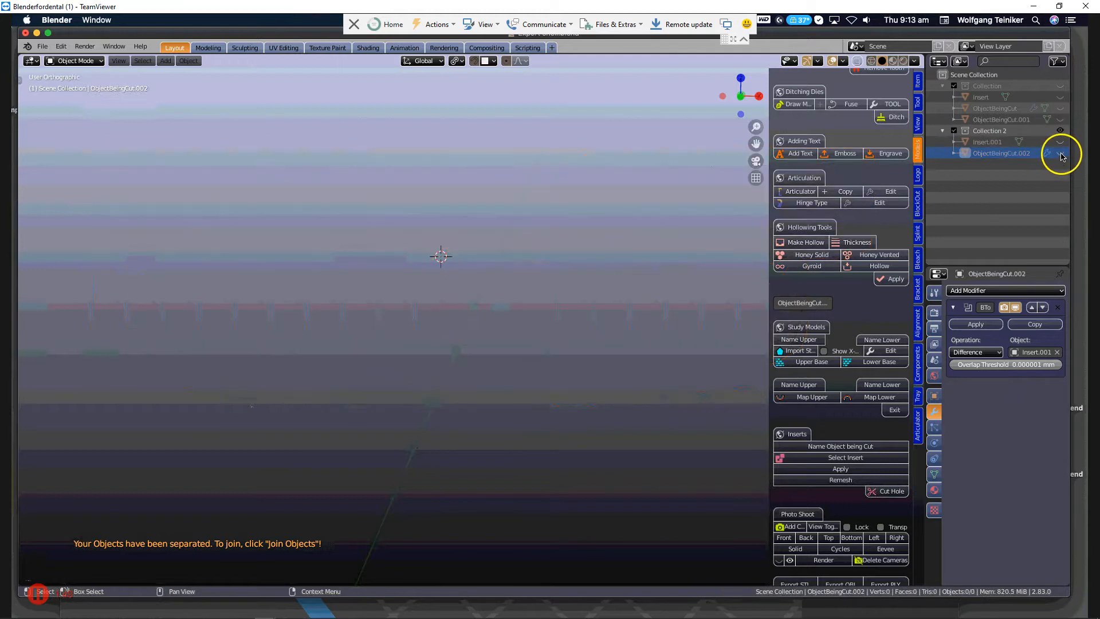
left_click(986, 97)
left_click(1064, 100)
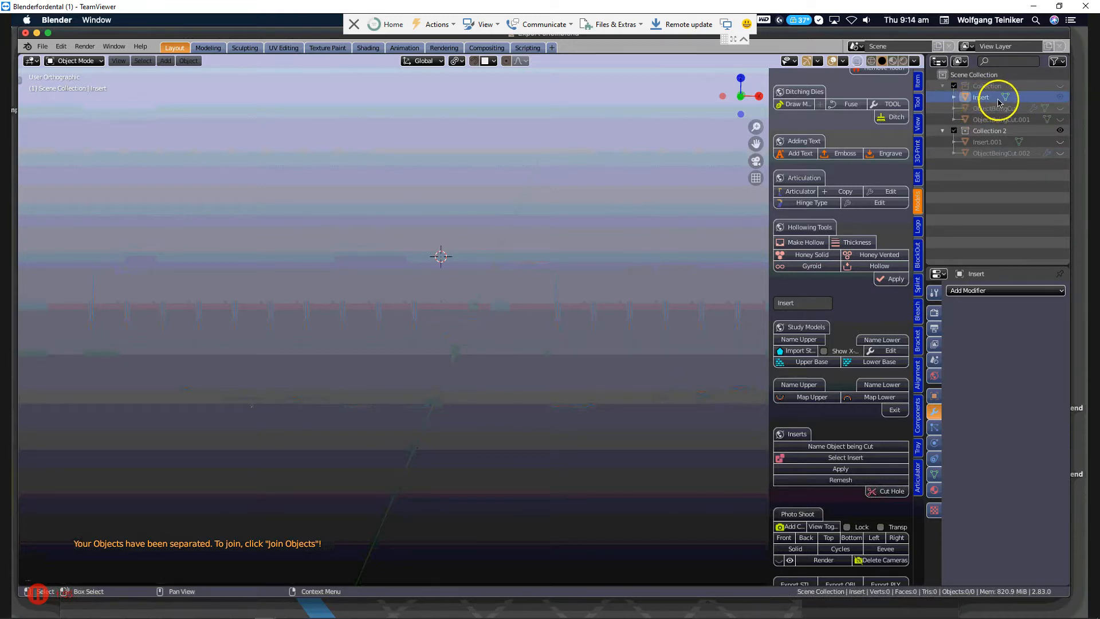
right_click(980, 102)
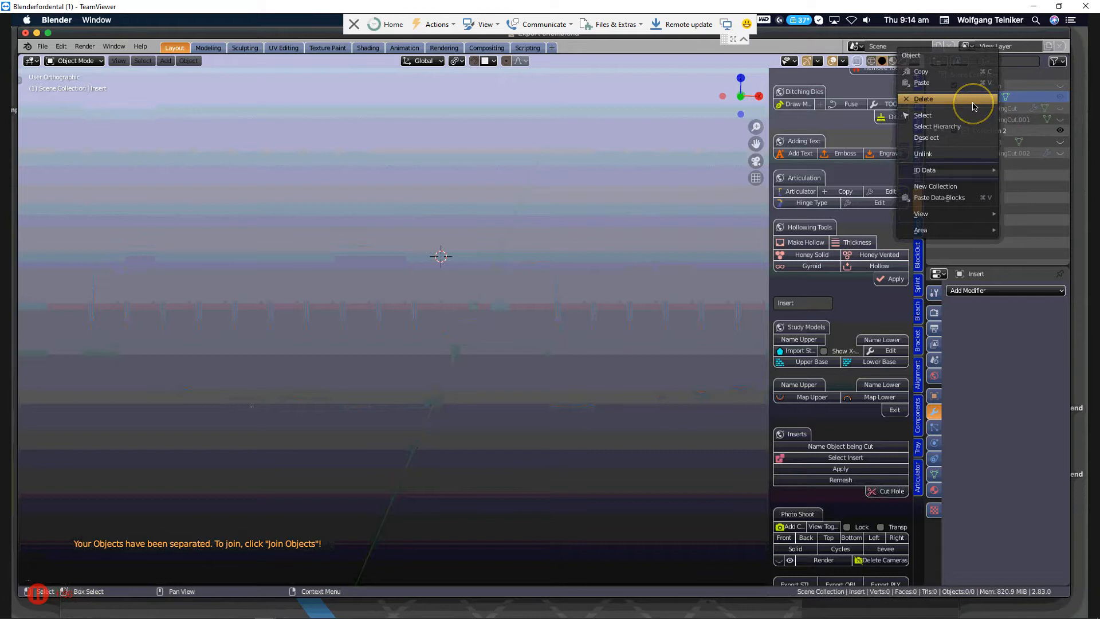
left_click(974, 100)
Delete the original ObjectBeingCut object from the first collection.
left_click(997, 98)
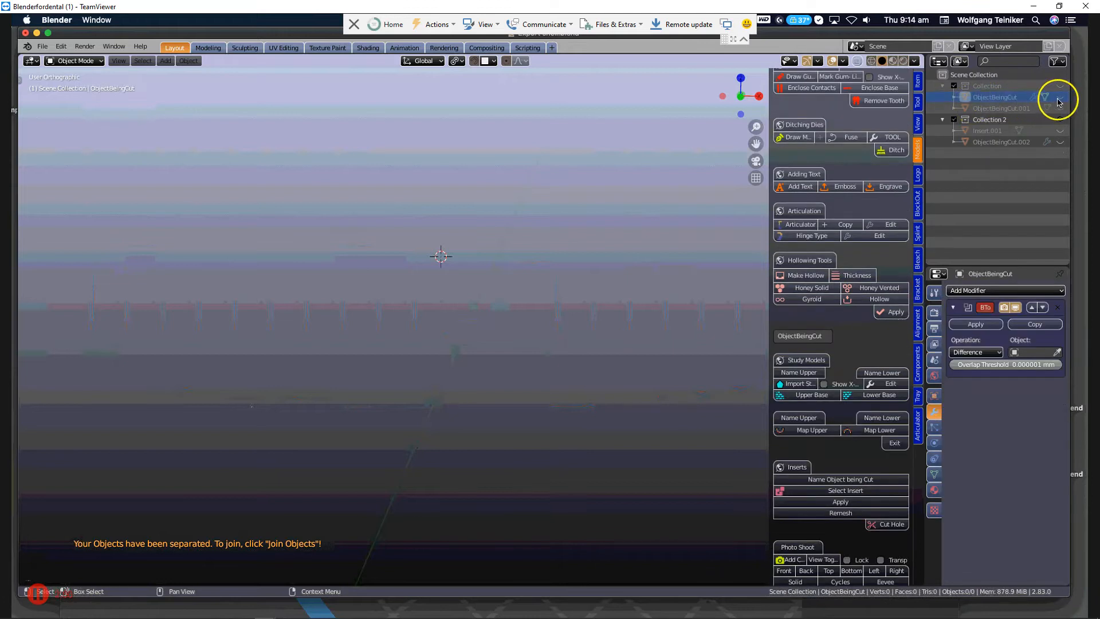
left_click(1061, 99)
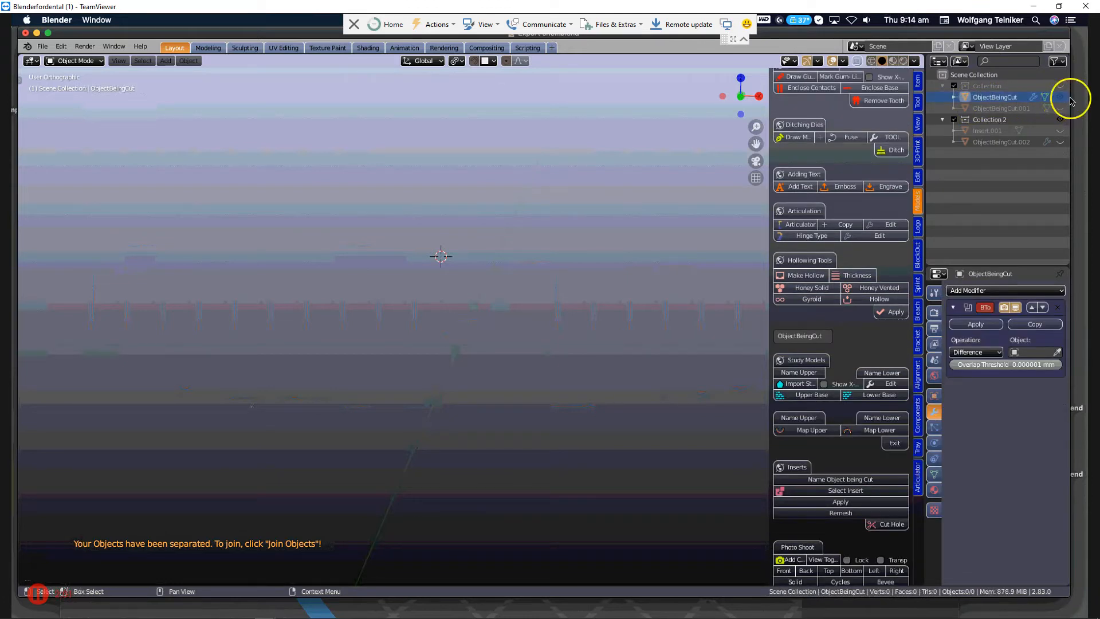
right_click(997, 103)
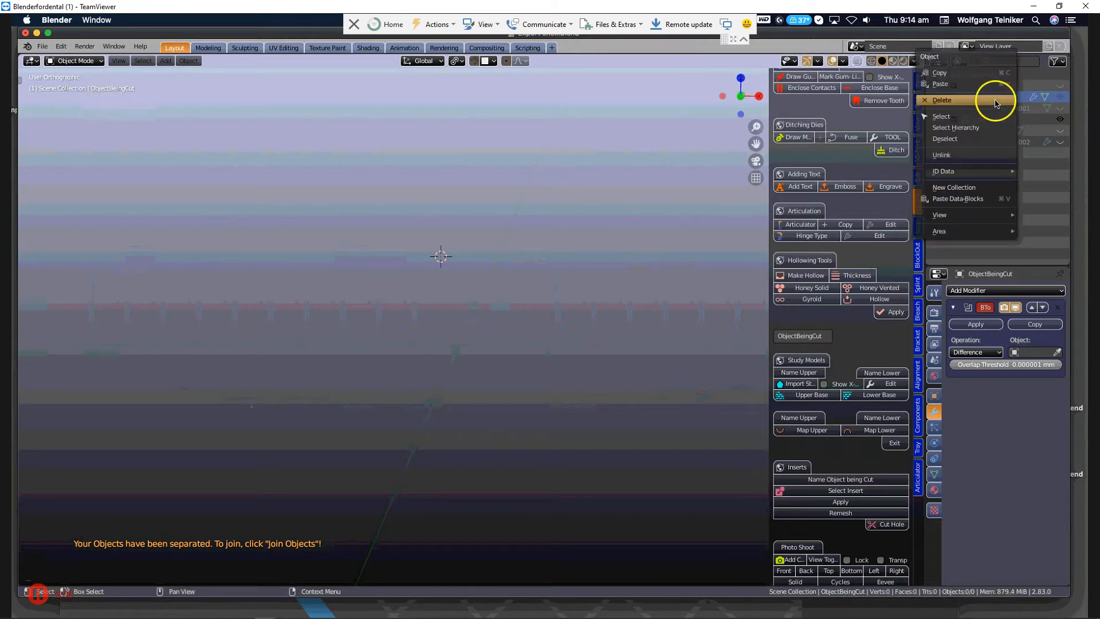
left_click(975, 101)
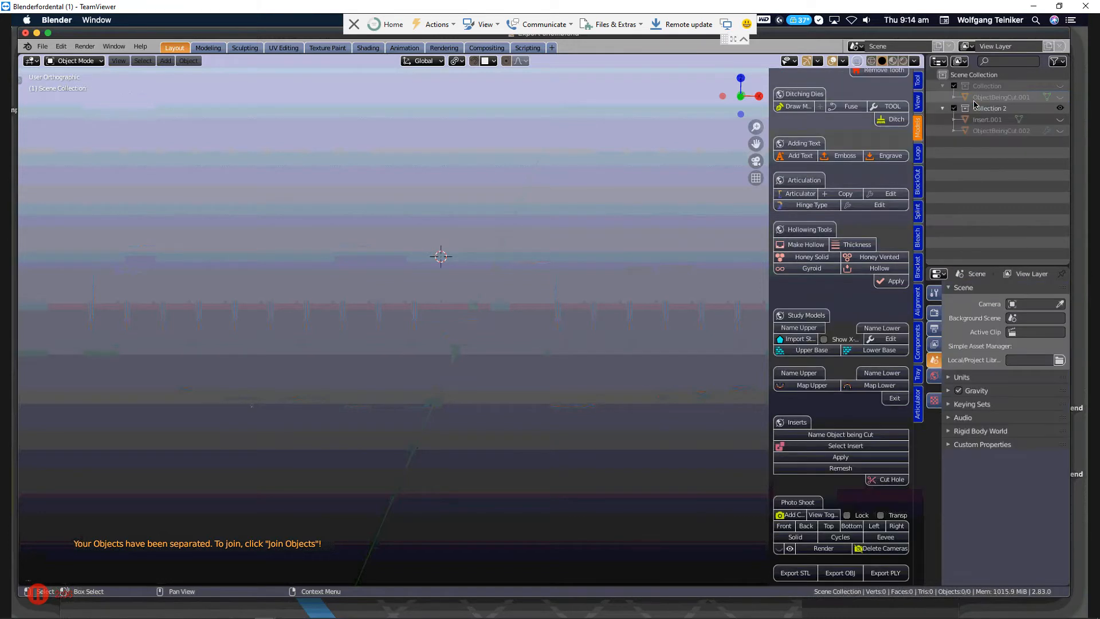
Delete ObjectBeingCut.001 from the first collection.
left_click(1007, 98)
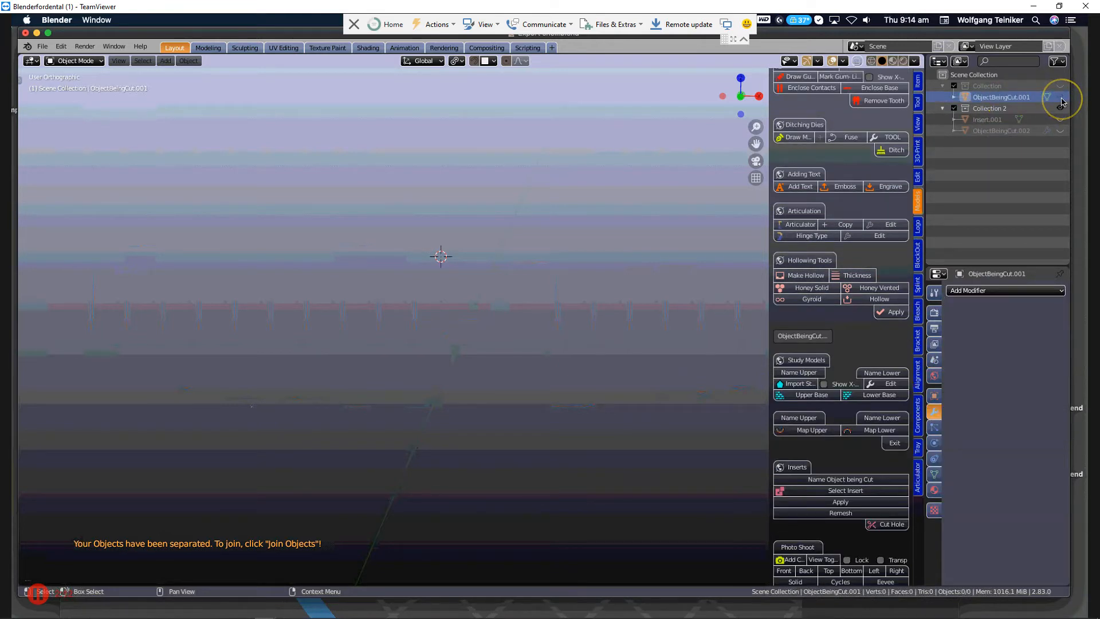
right_click(1007, 101)
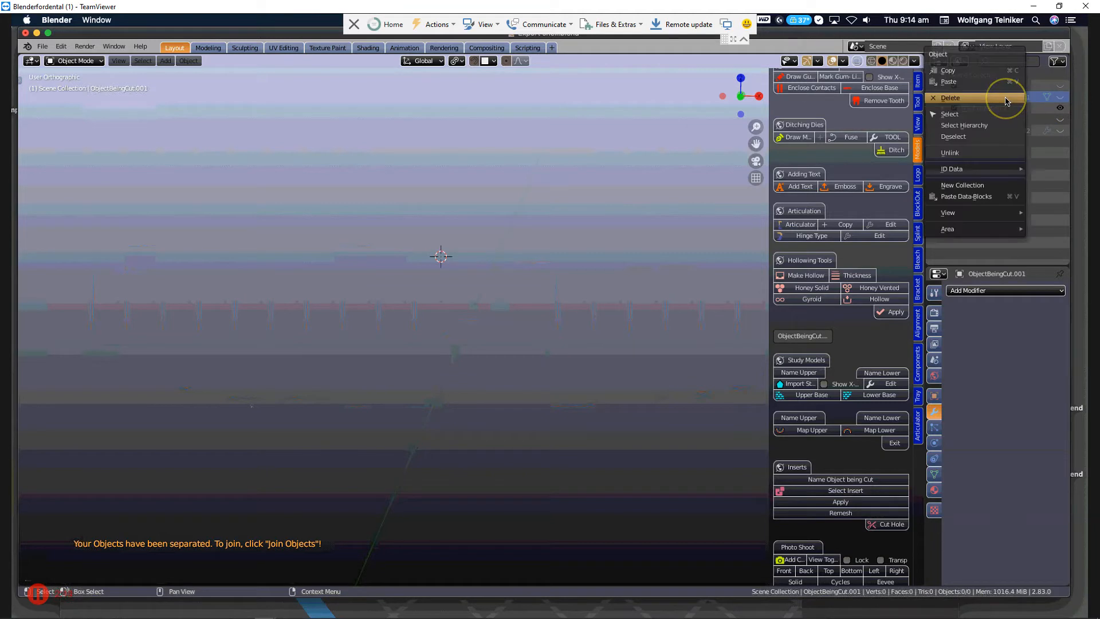
left_click(979, 99)
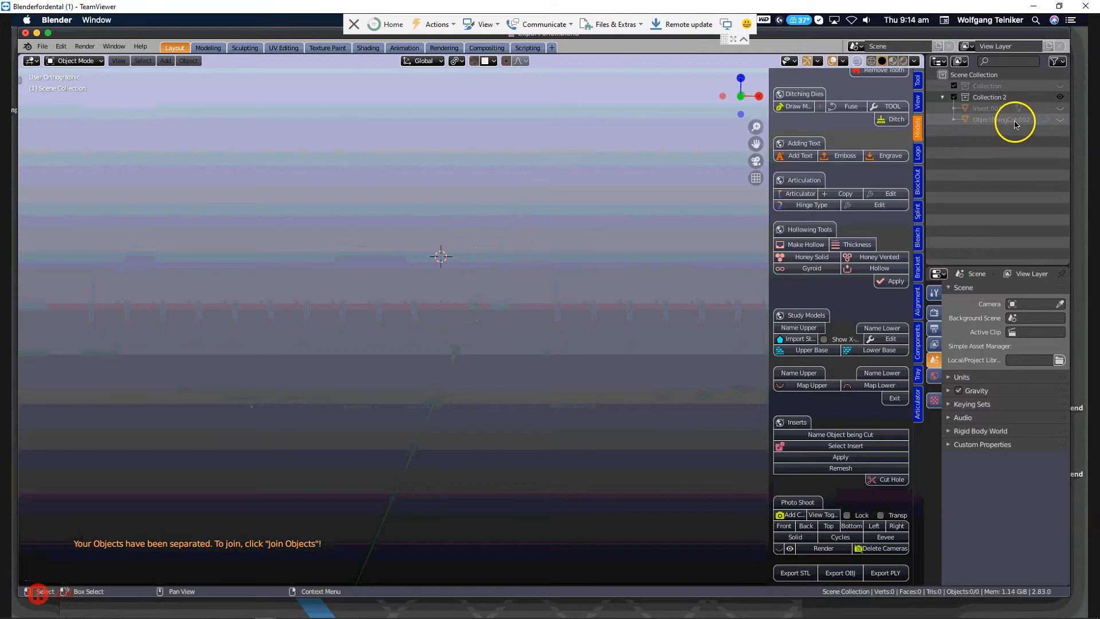
Unhide ObjectBeingCut.002 and Insert.001 in Collection 2, with ObjectBeingCut.002 as the active object.
left_click(1048, 120)
left_click(1059, 120)
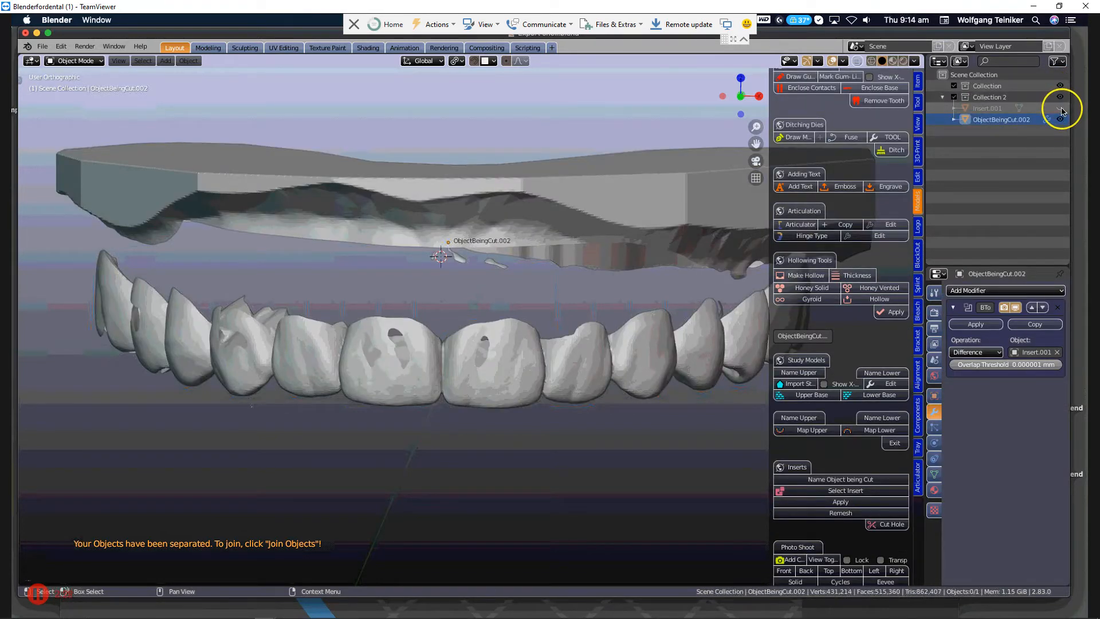
left_click(1060, 109)
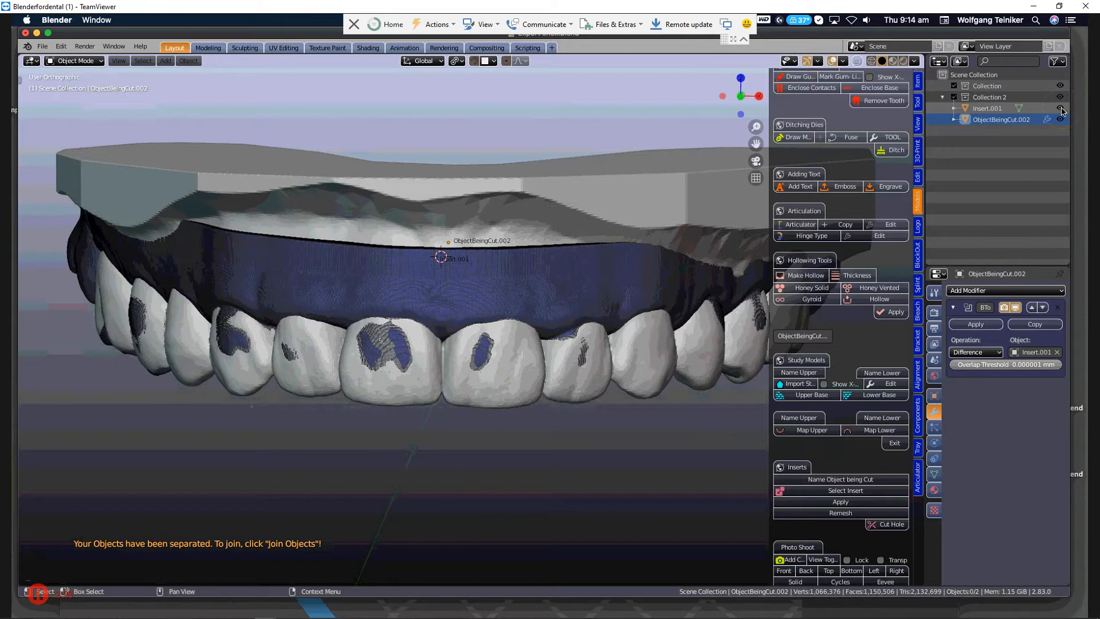
Apply the Boolean Difference modifier on ObjectBeingCut.002 and hide Insert.001.
left_click(976, 324)
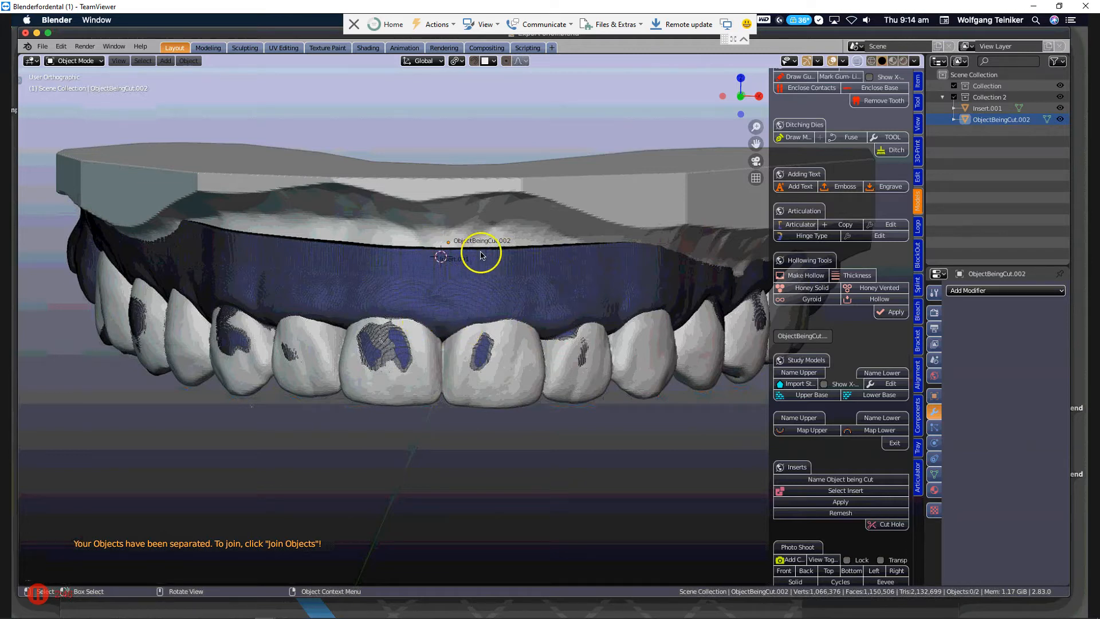
left_click(506, 276)
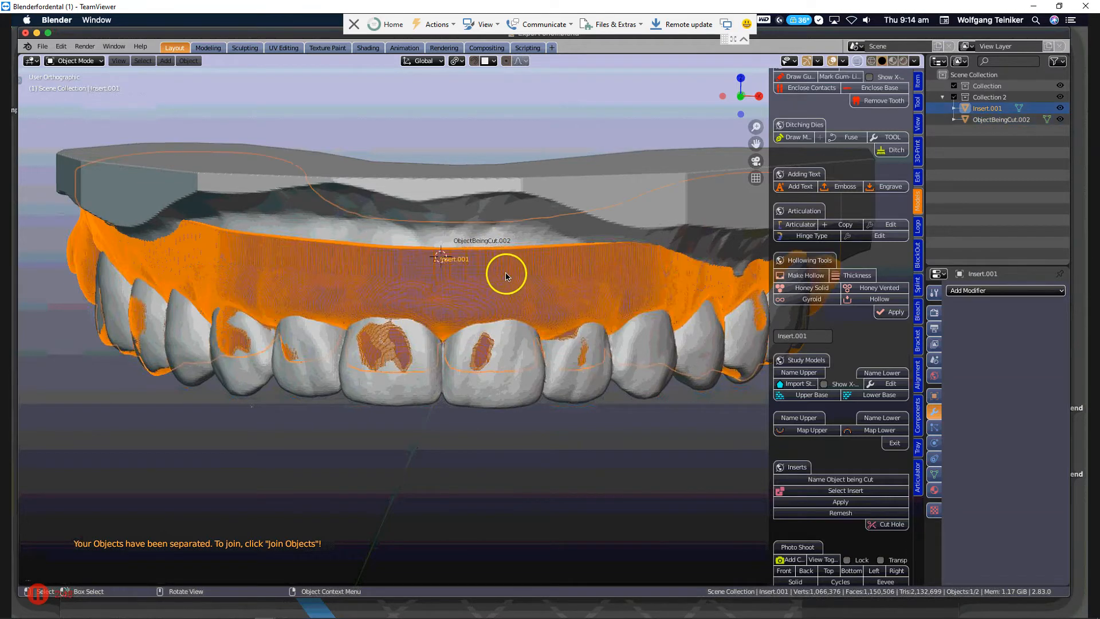
key("h")
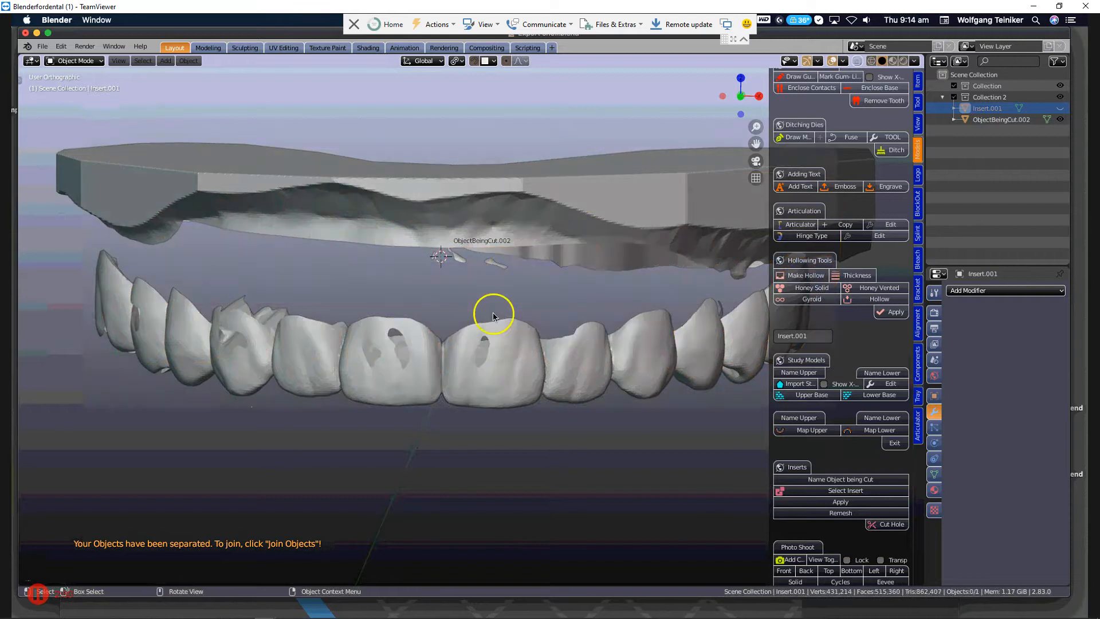
Pick a vertex on a front tooth of ObjectBeingCut.002 in Edit Mode and run Clean to remove everything not connected to the teeth.
middle_click_drag(485, 331, 497, 306)
left_click(477, 350)
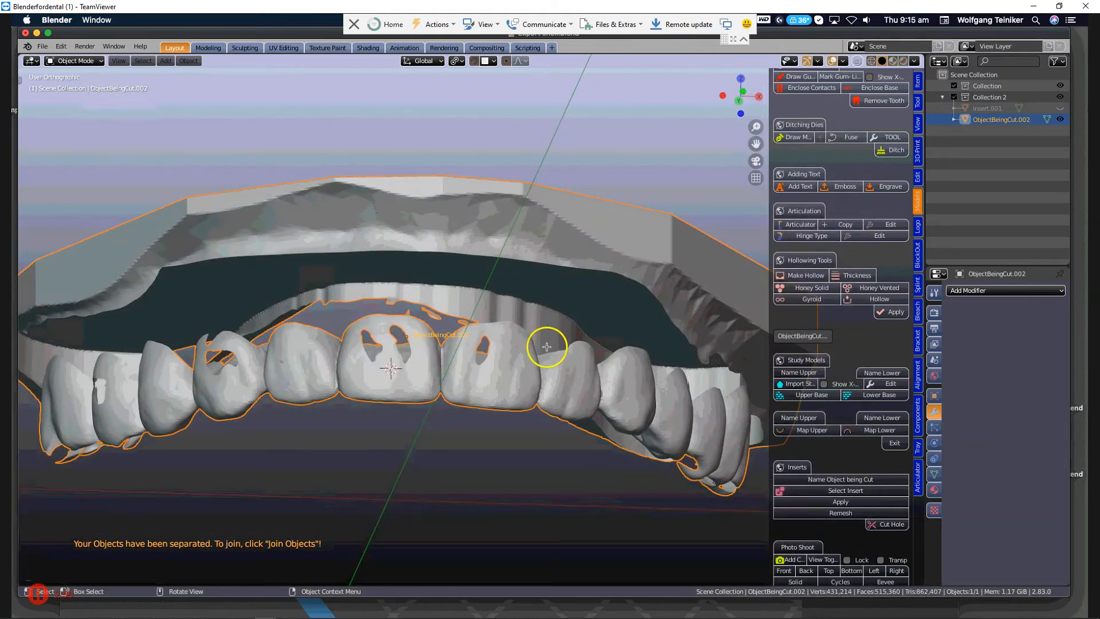
key("Tab")
left_click(496, 386)
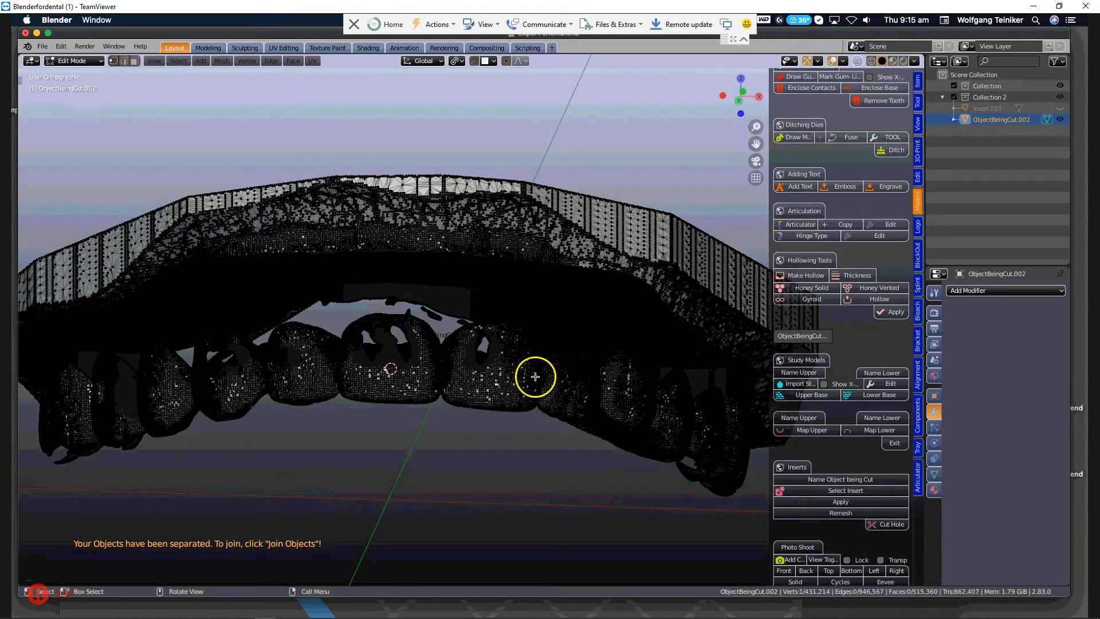
scroll(872, 368, "down", 2)
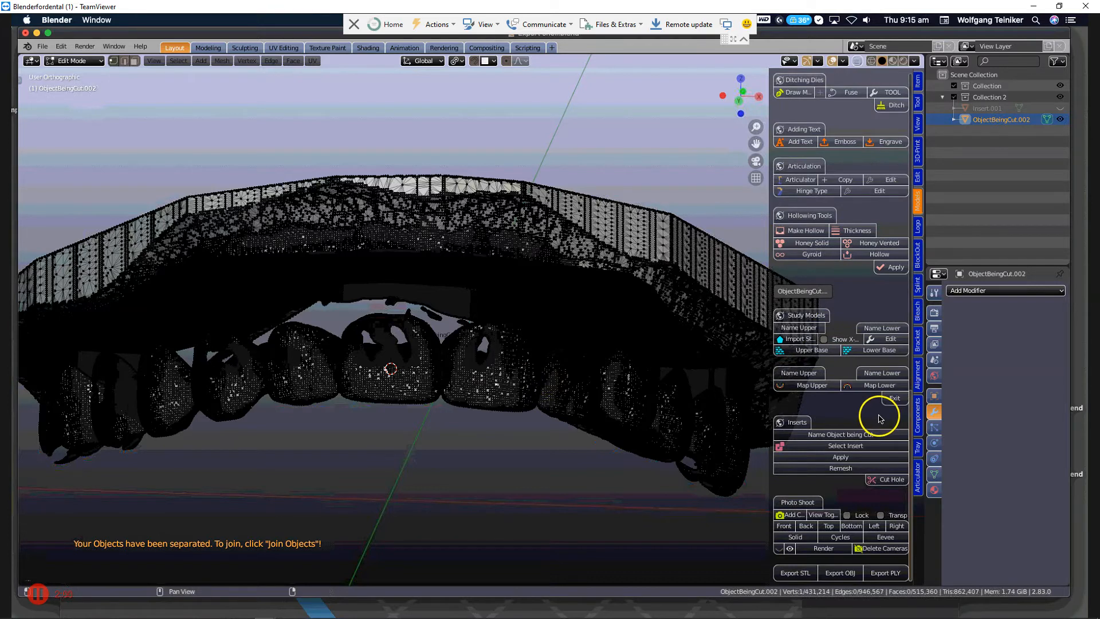
scroll(881, 420, "up", 15)
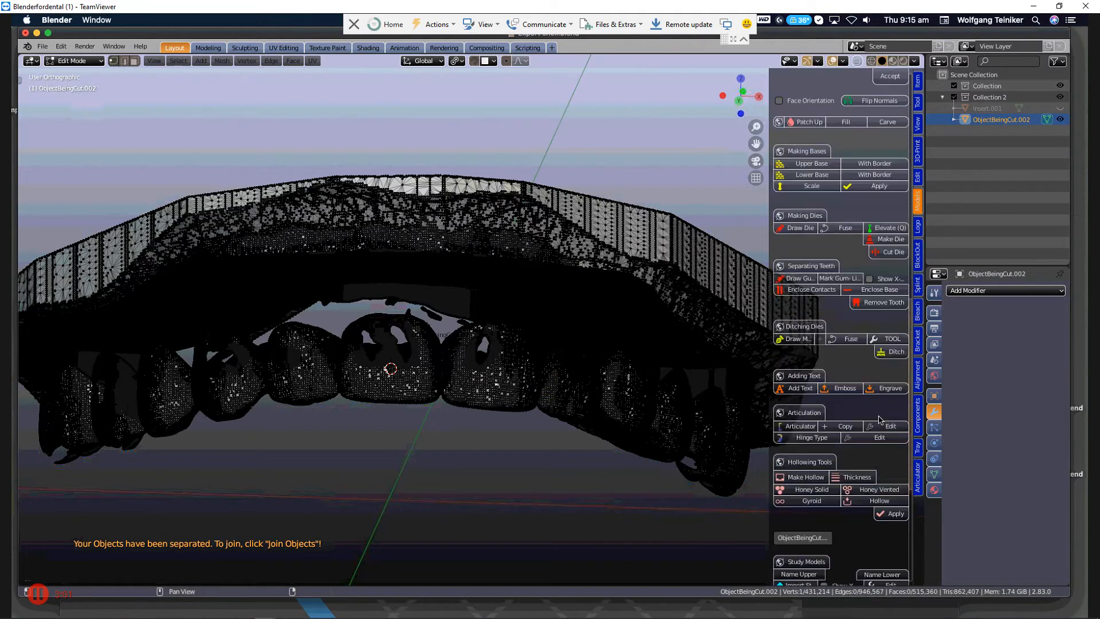
scroll(881, 420, "up", 12)
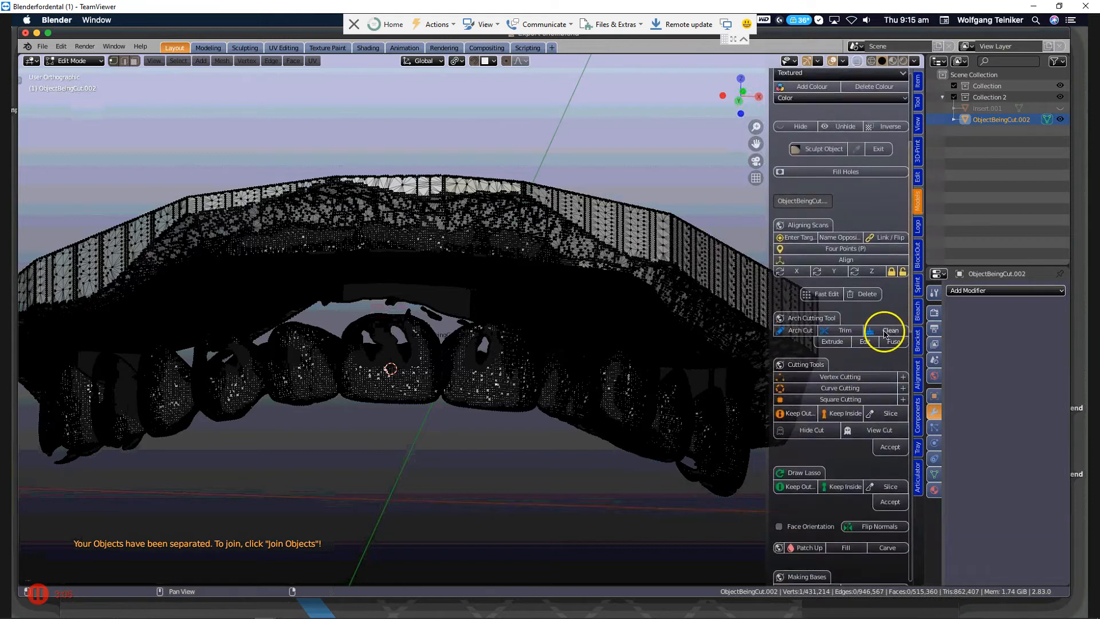
left_click(886, 333)
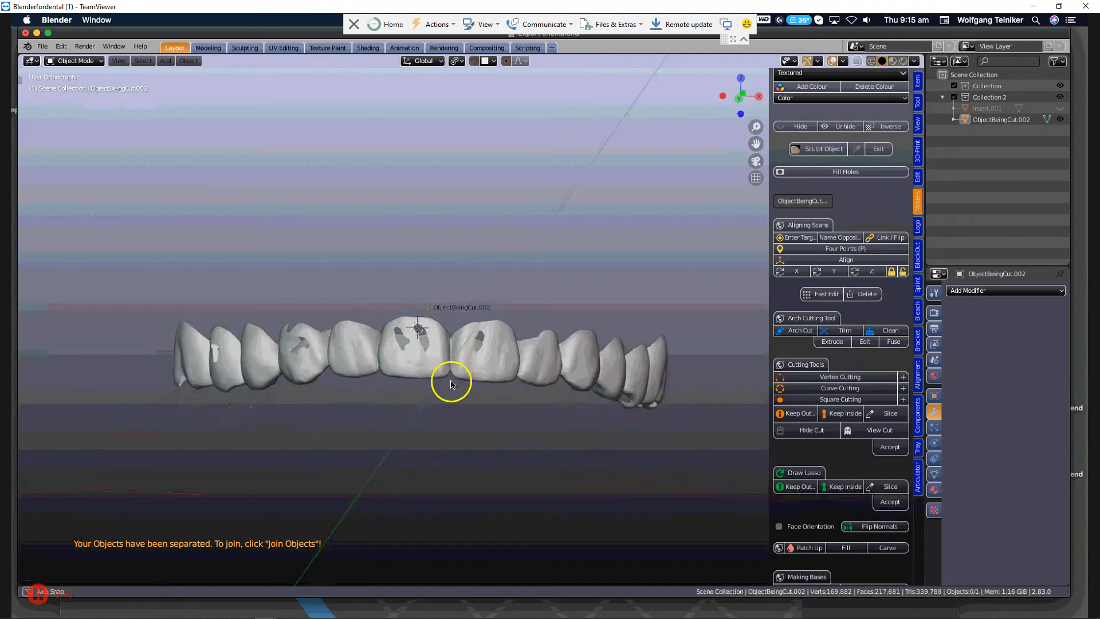
Examine the separated row of teeth from the front, above and the side, checking the holes and thin areas left by the cut.
middle_click_drag(456, 415, 458, 419)
scroll(458, 419, "up", 3)
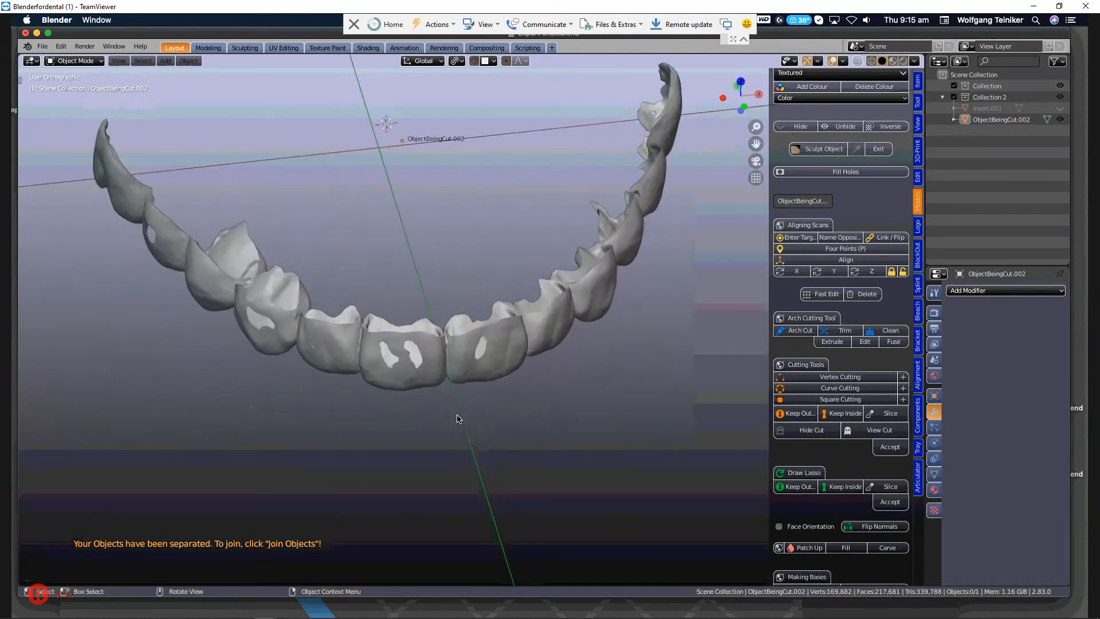
middle_click_drag(438, 378, 479, 343)
scroll(483, 383, "up", 3)
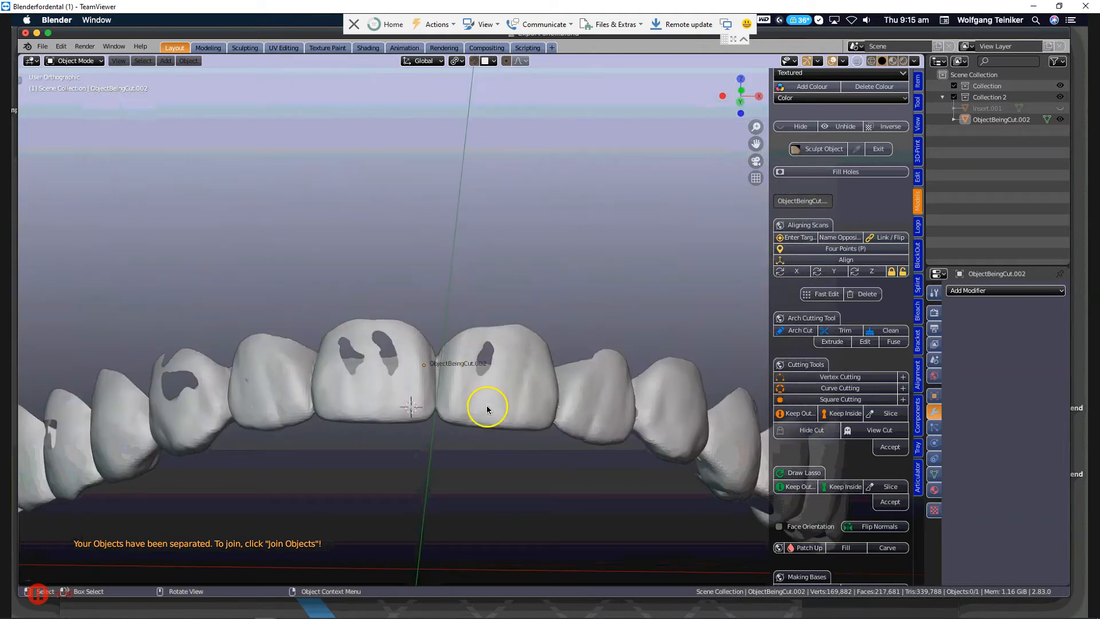
middle_click_drag(487, 410, 481, 440)
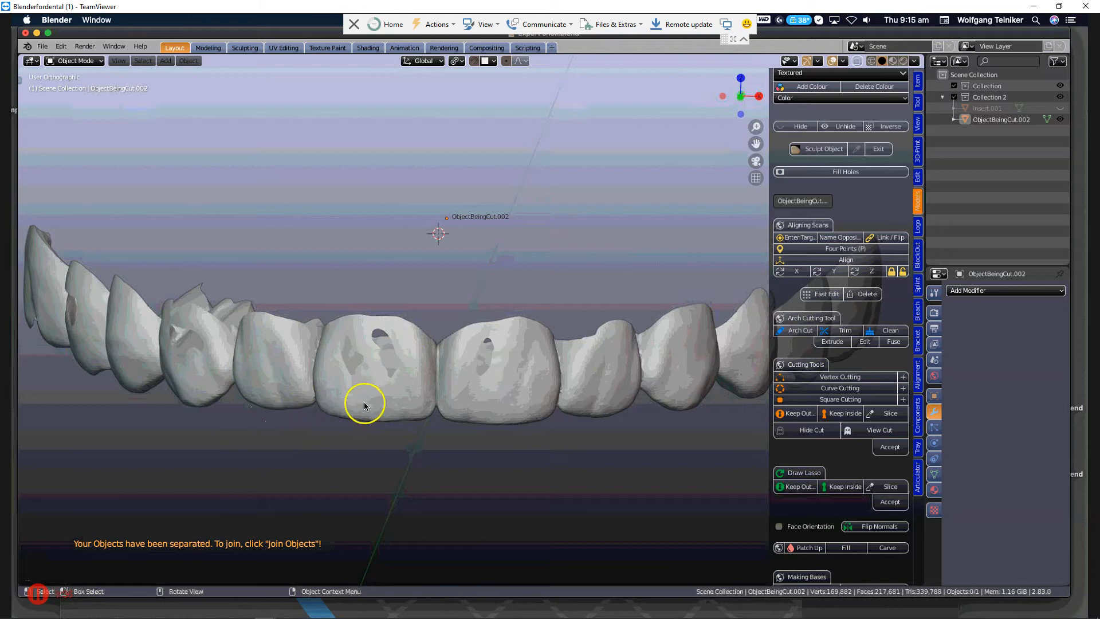
mouse_move(415, 410)
middle_mouse_down()
mouse_move(410, 373)
mouse_move(416, 400)
middle_mouse_up()
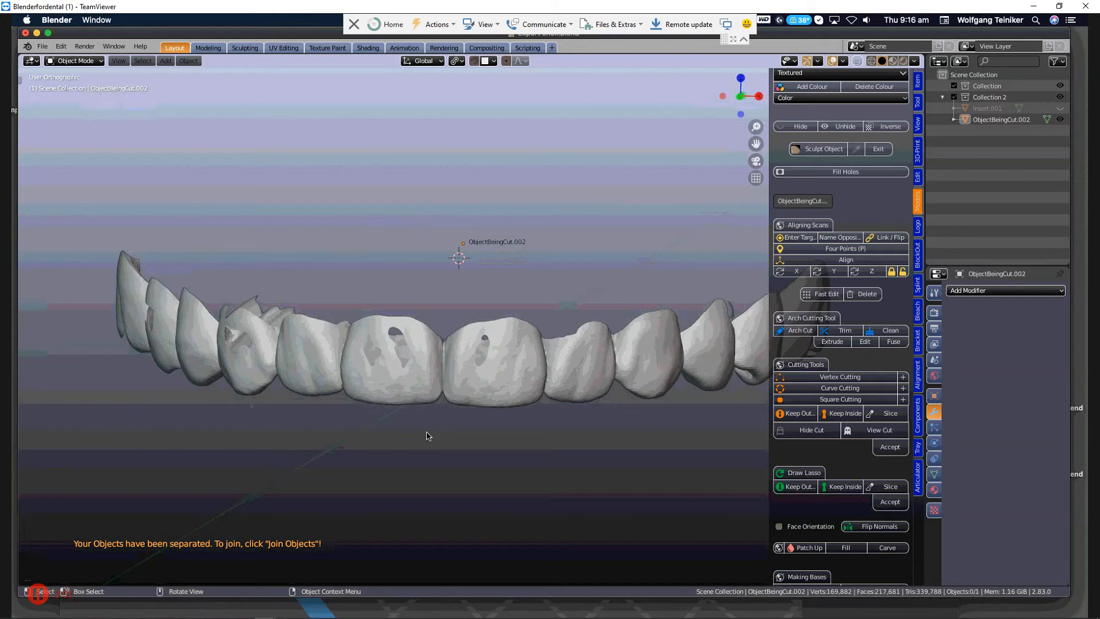
scroll(426, 436, "up", 2)
middle_click_drag(426, 436, 194, 371)
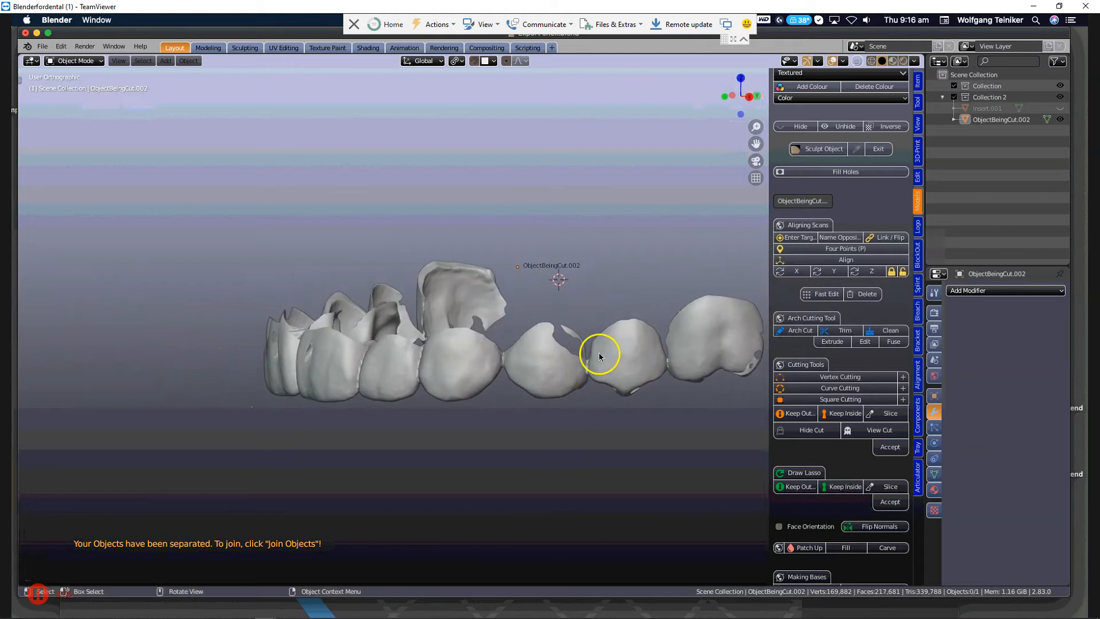
scroll(598, 357, "up", 3)
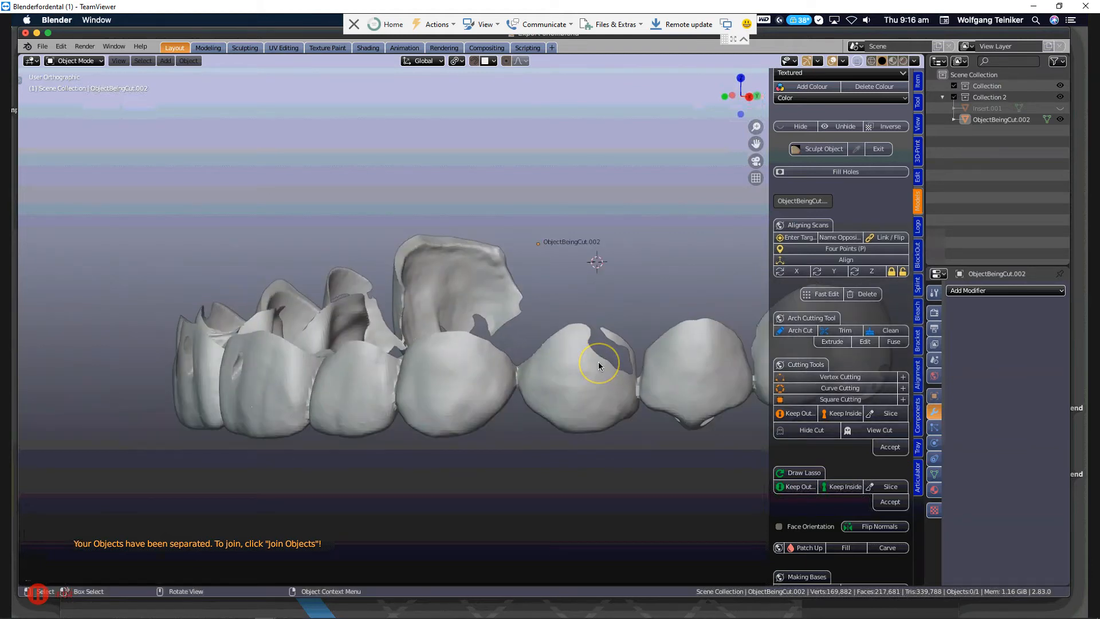
scroll(598, 362, "down", 1)
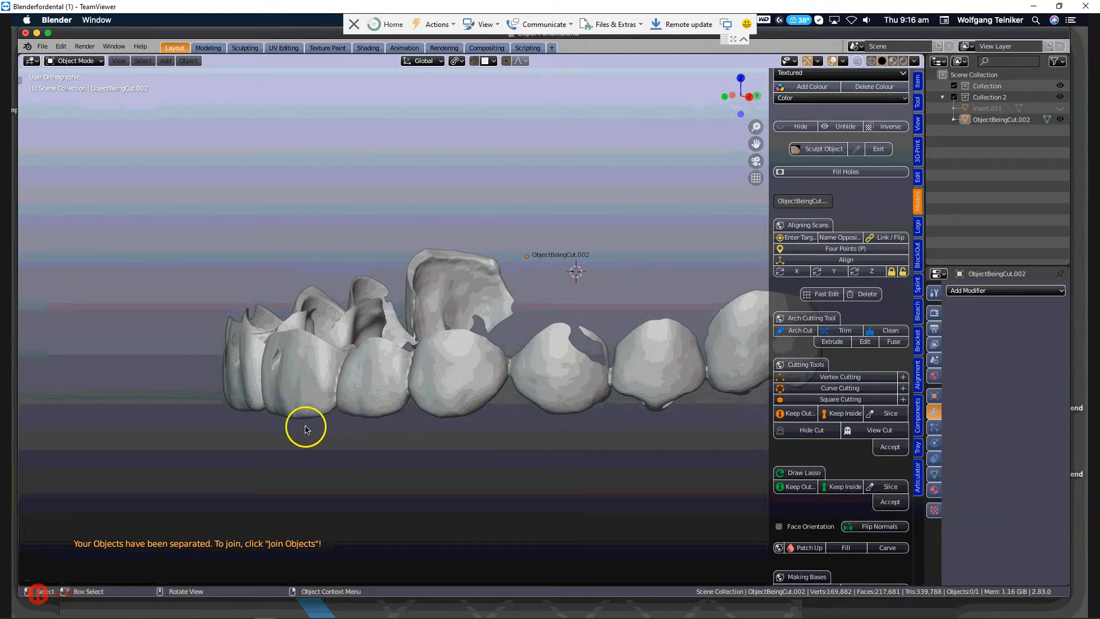
middle_click_drag(306, 429, 524, 424)
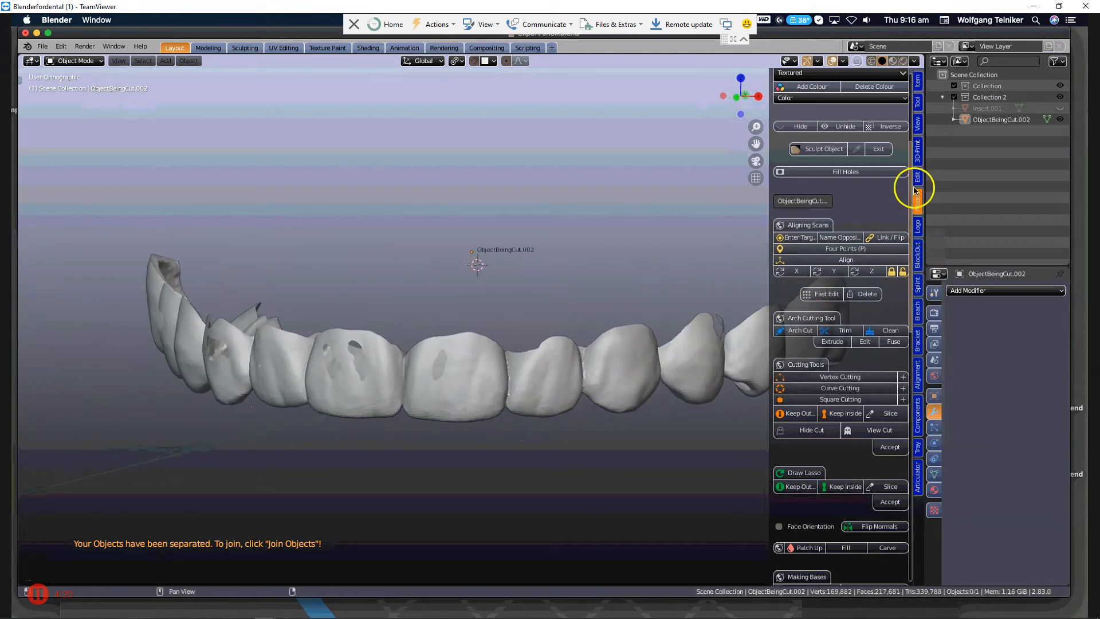
Clip the view to a thin vertical slice through the front tooth with the single hole and inspect its cross-section.
scroll(372, 415, "up", 2)
middle_click_drag(386, 411, 411, 404)
key("b")
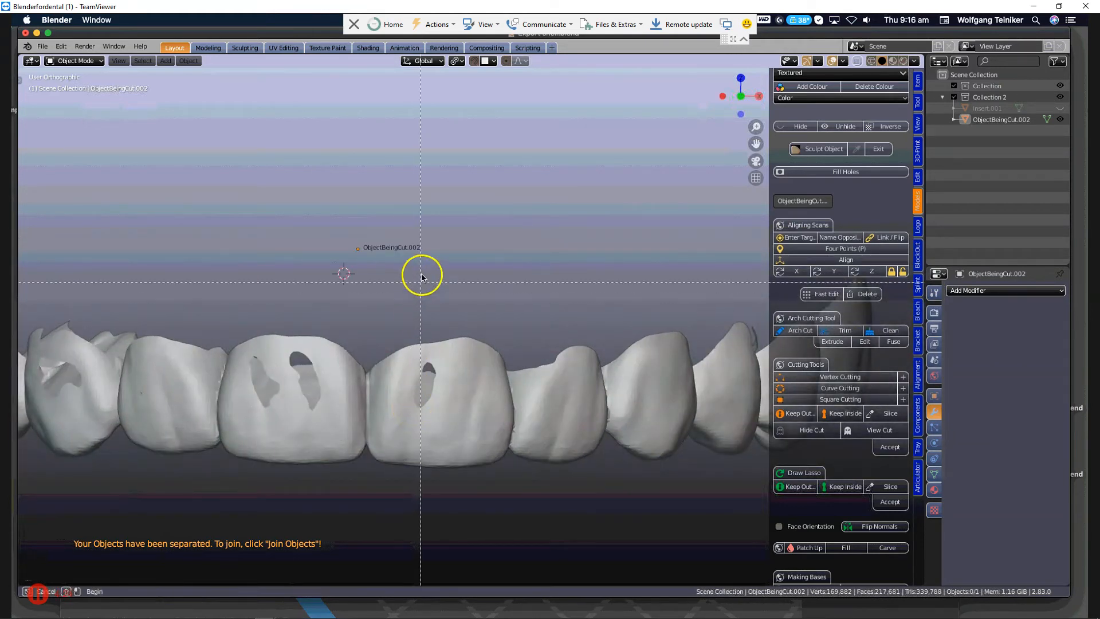
left_click_drag(421, 273, 423, 467)
middle_click_drag(408, 444, 513, 439)
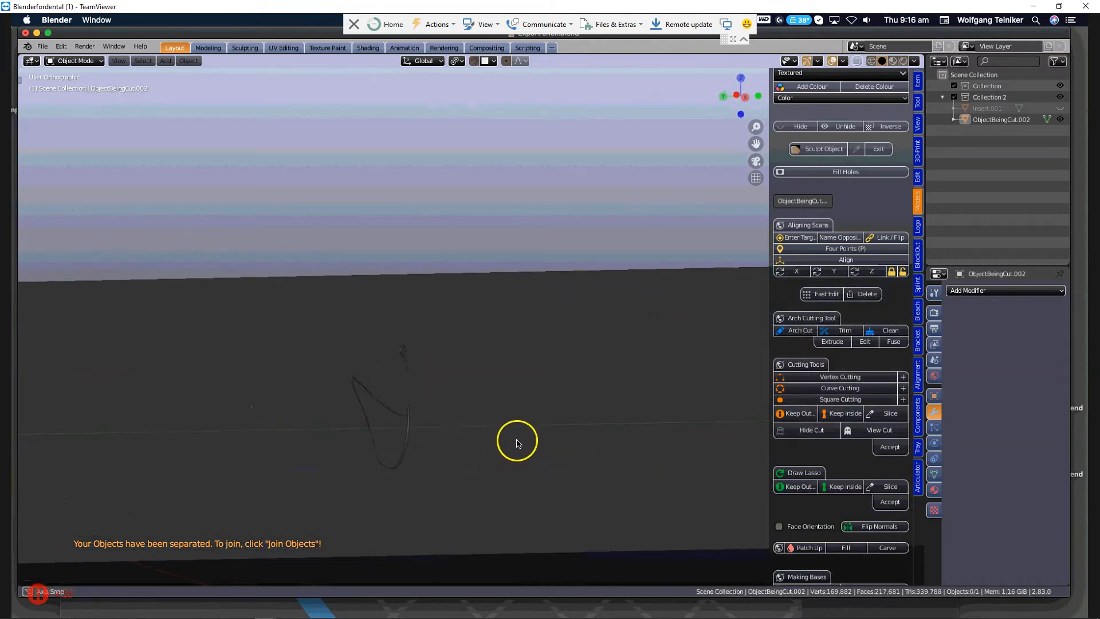
middle_click_drag(420, 453, 543, 366)
scroll(543, 366, "up", 5)
middle_click_drag(616, 381, 540, 406, "shift")
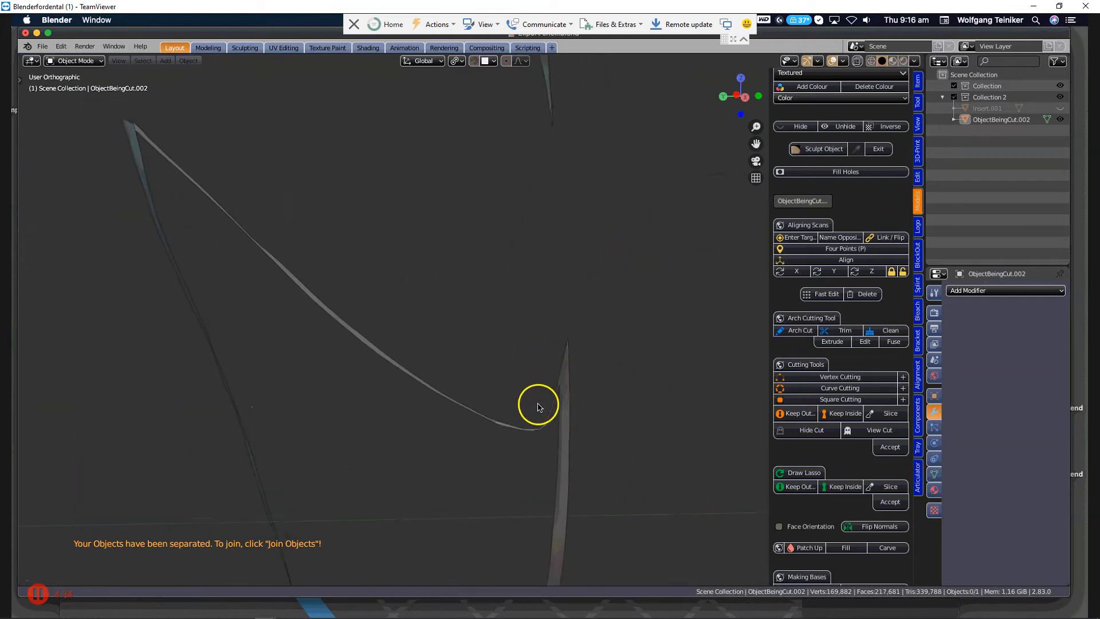
Select ObjectBeingCut.002 and inspect the mesh of the sliced tooth wall in Edit Mode.
left_click(559, 392)
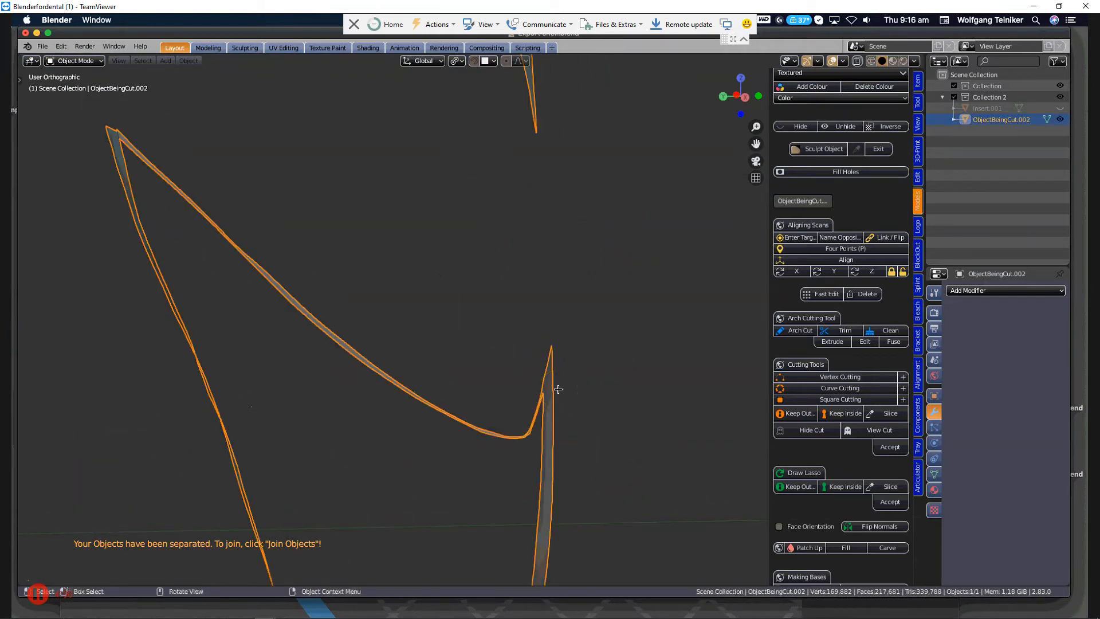
key("Tab")
key("Tab")
scroll(560, 392, "down", 5)
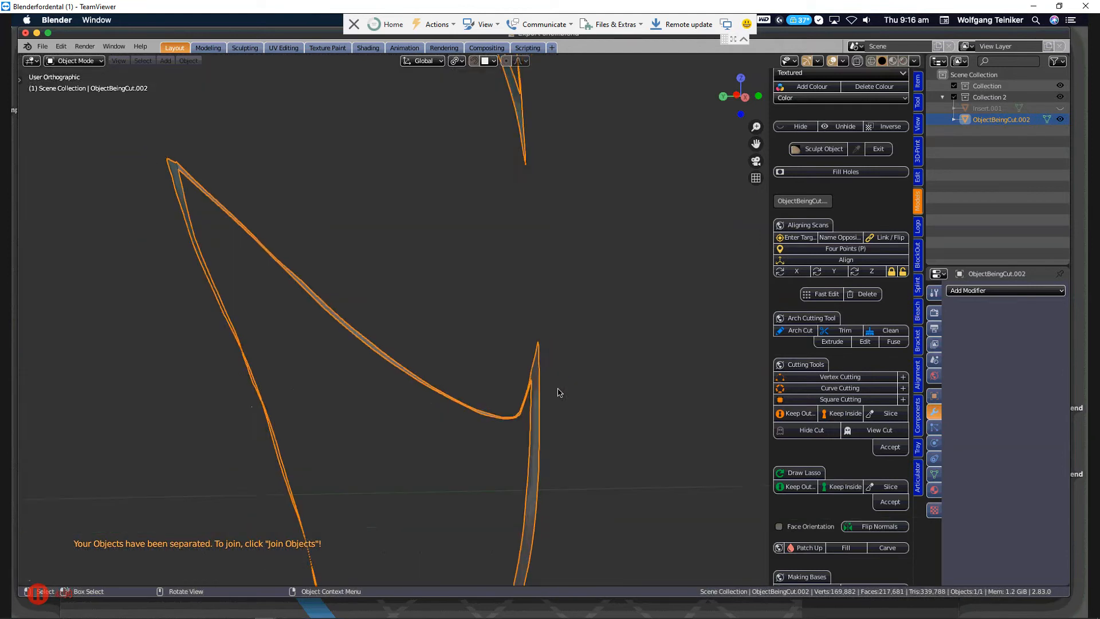
middle_click_drag(513, 383, 486, 383)
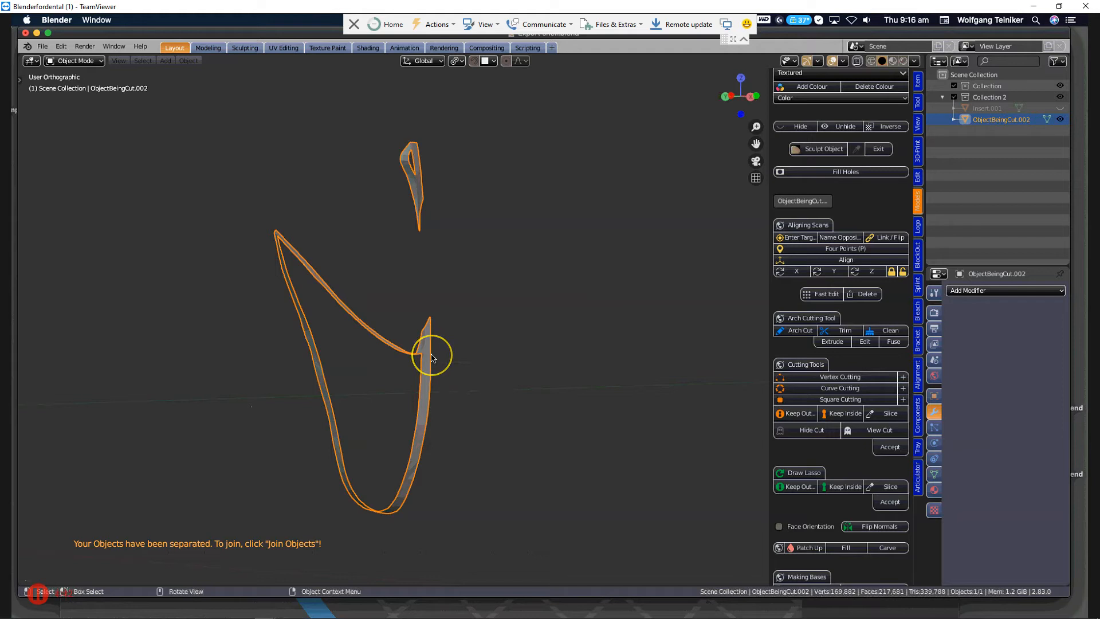
key("Tab")
scroll(432, 355, "down", 3)
middle_click_drag(431, 354, 386, 381)
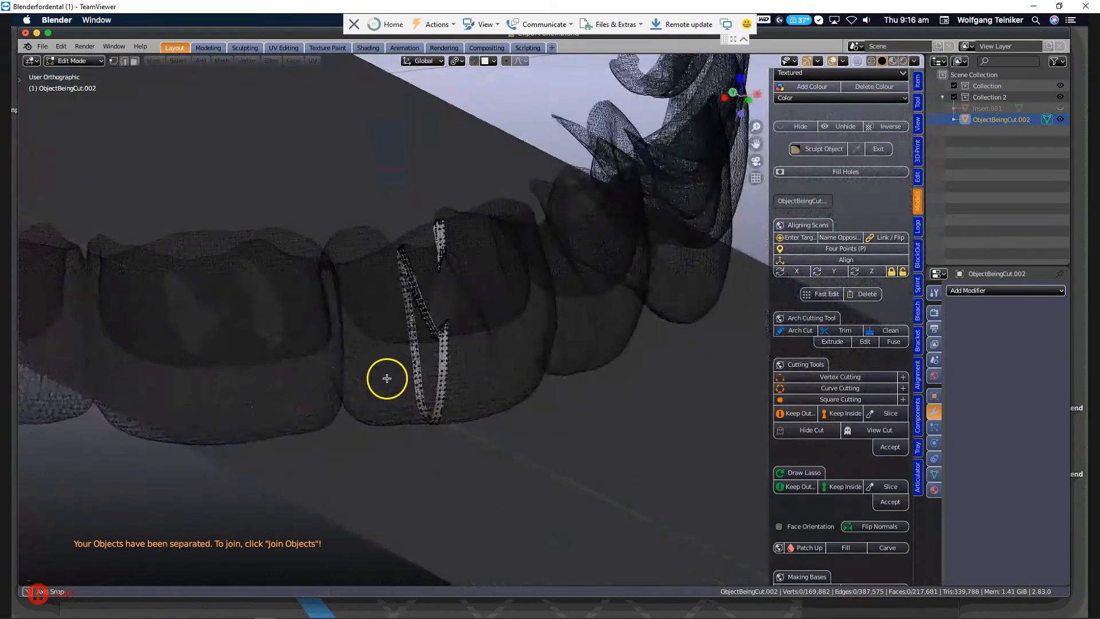
scroll(424, 338, "up", 5)
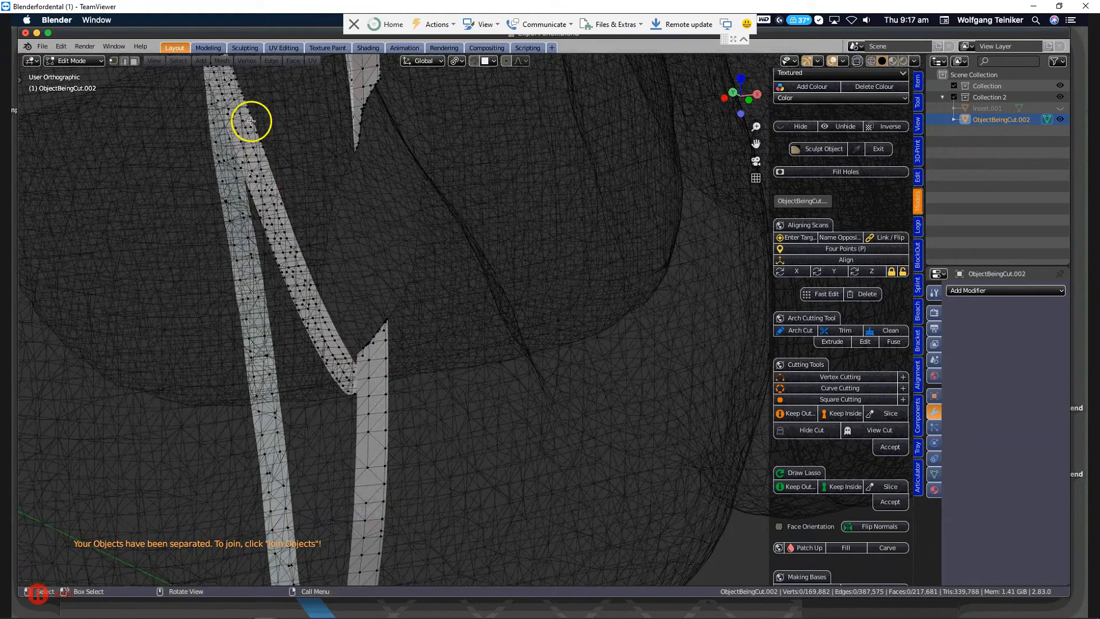
scroll(410, 172, "down", 3)
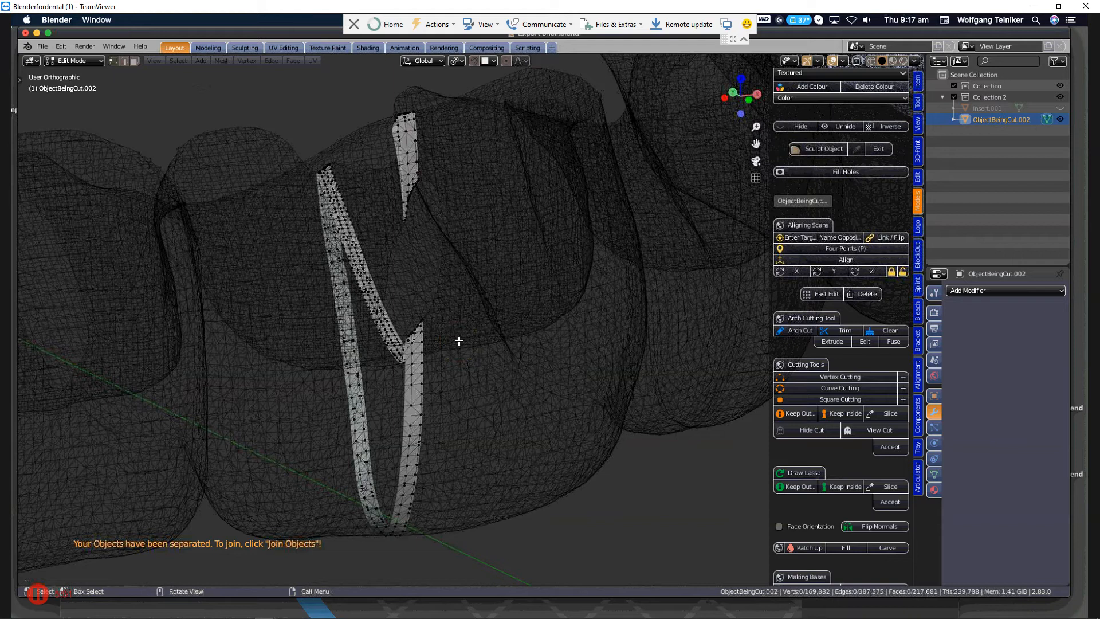
Clear the view clipping and compare the holes in the front teeth in Object Mode and Edit Mode.
scroll(459, 341, "down", 3)
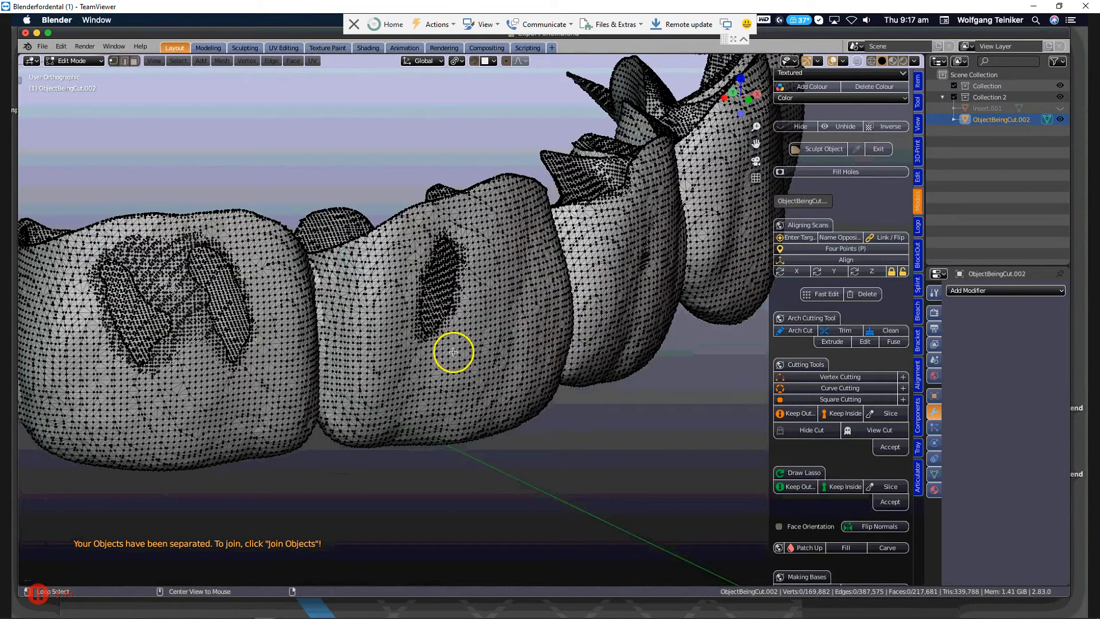
mouse_move(444, 358)
middle_mouse_down()
mouse_move(447, 367)
mouse_move(435, 314)
middle_mouse_up()
key("Tab")
middle_click_drag(429, 253, 475, 390)
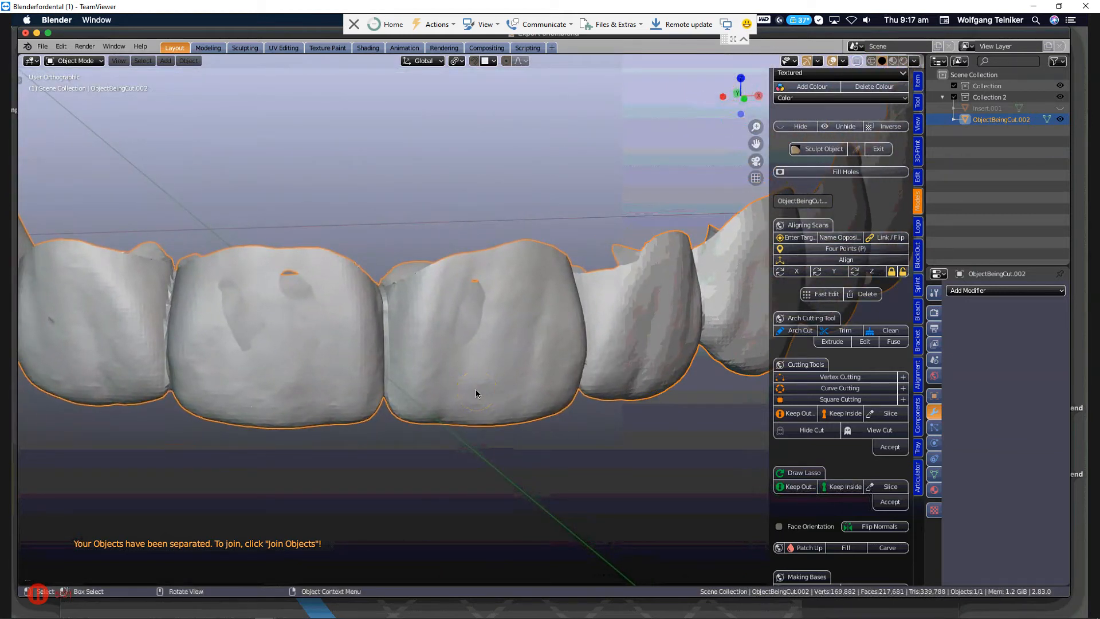
key("Tab")
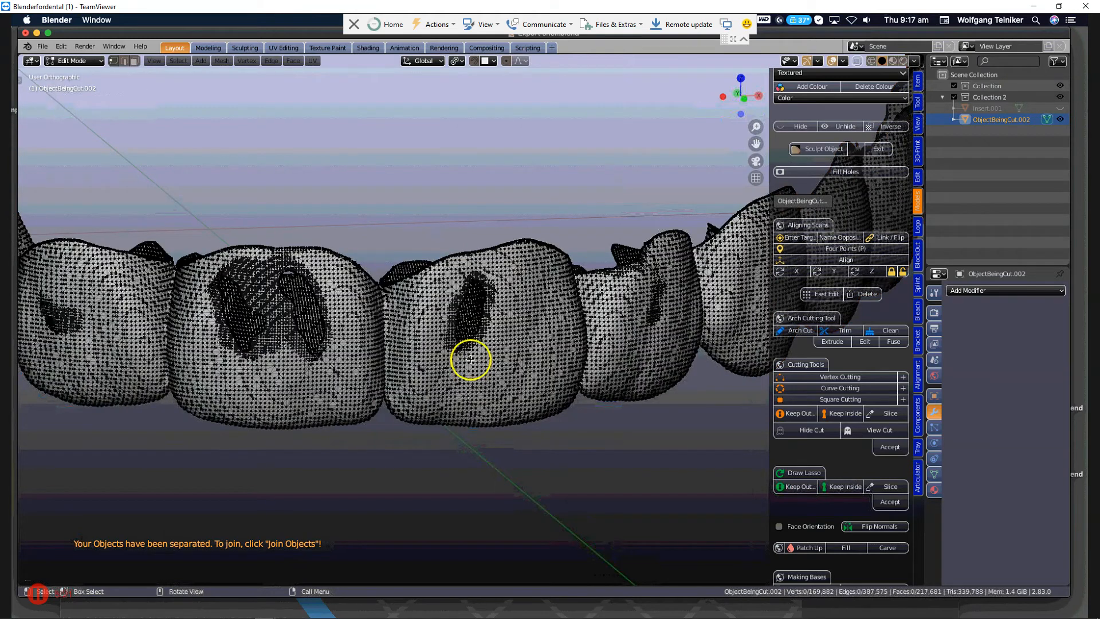
middle_click_drag(467, 321, 470, 353)
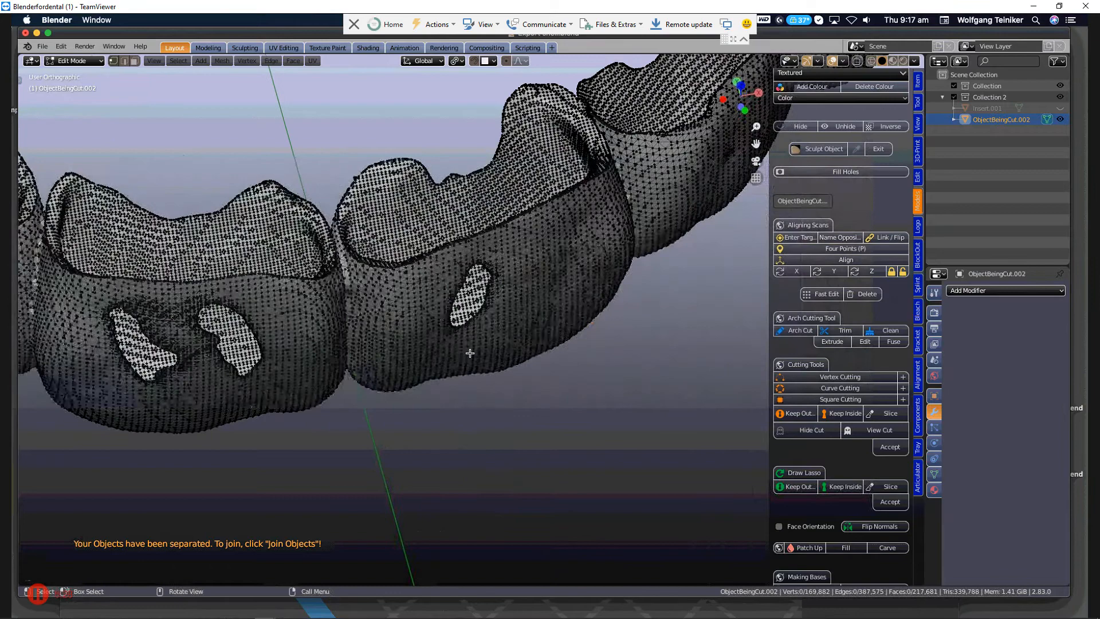
Select two vertices across the tooth's rim above the single hole and add a MeasureIt segment between them.
scroll(481, 342, "up", 3)
middle_click_drag(498, 277, 469, 273)
scroll(477, 294, "up", 5)
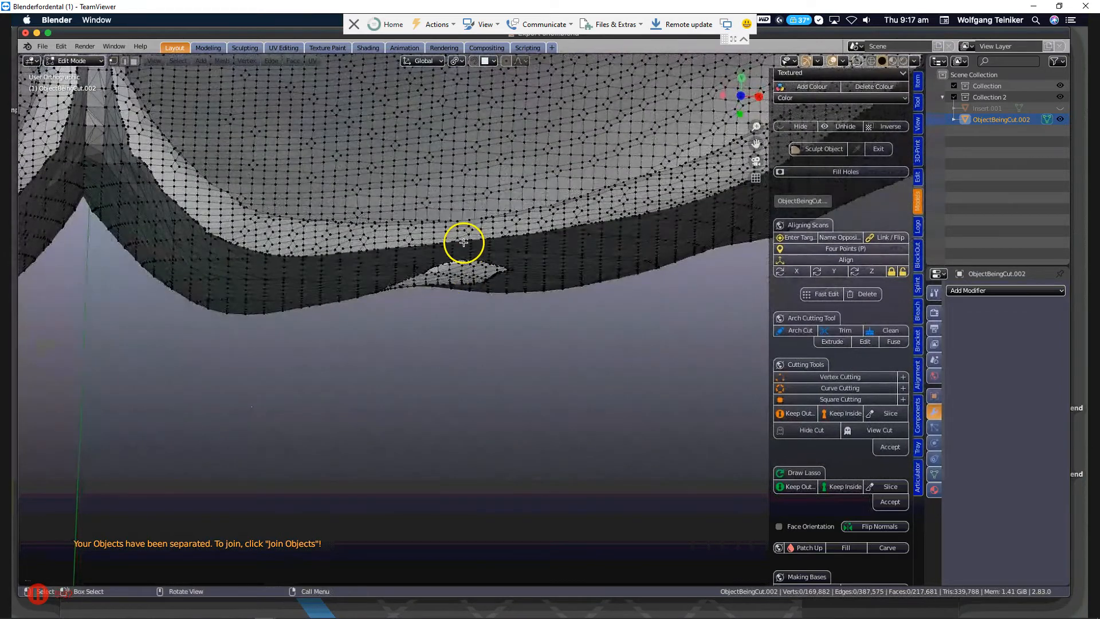
scroll(464, 242, "up", 2)
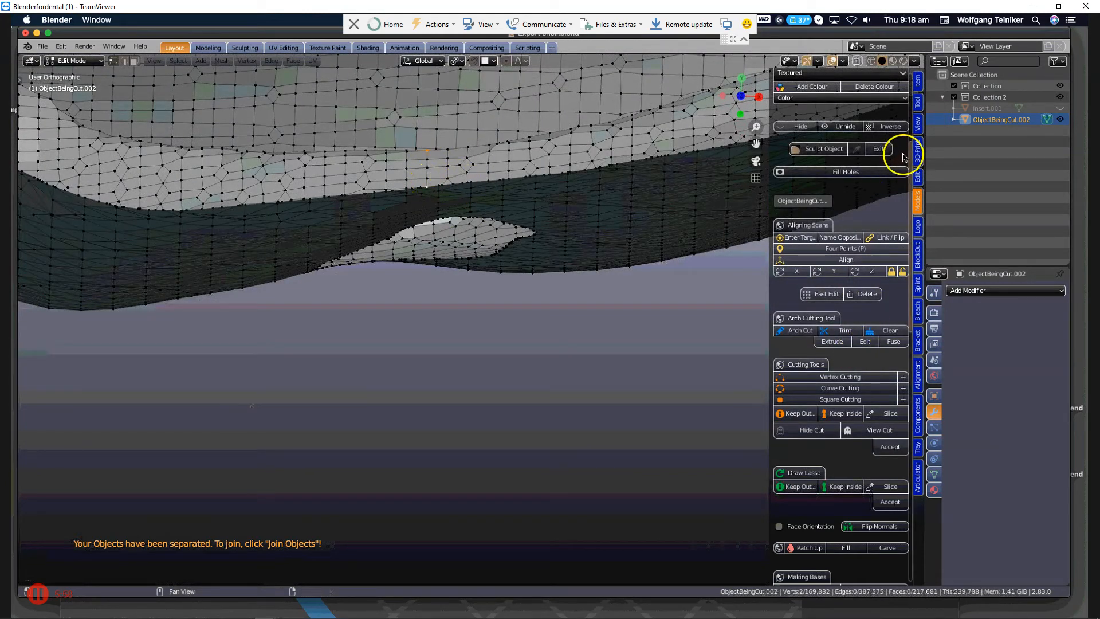
left_click(917, 121)
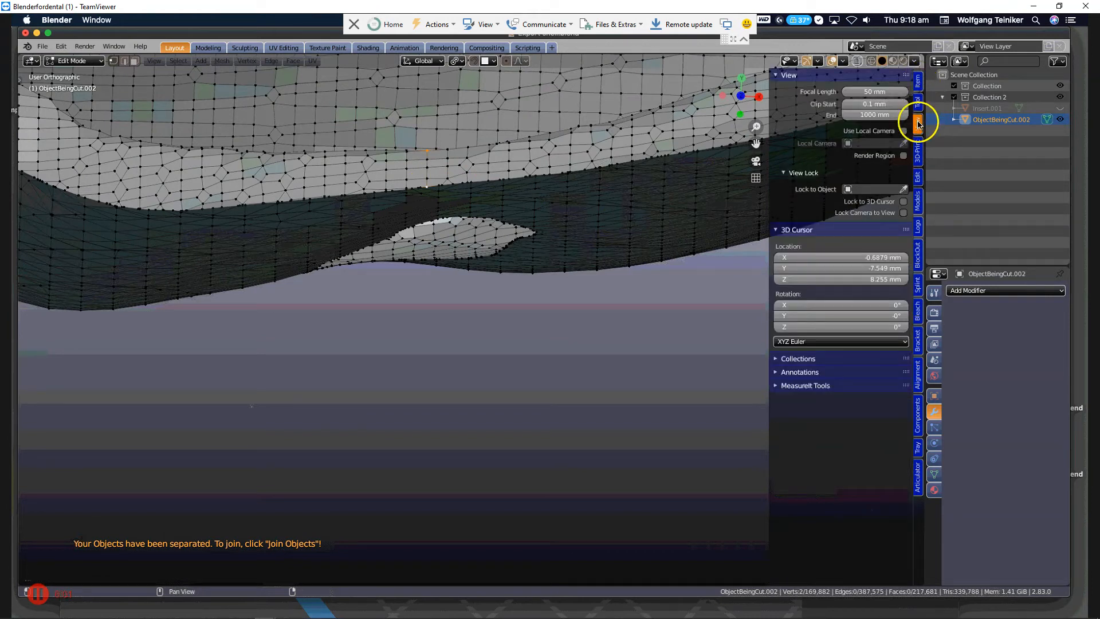
left_click(777, 385)
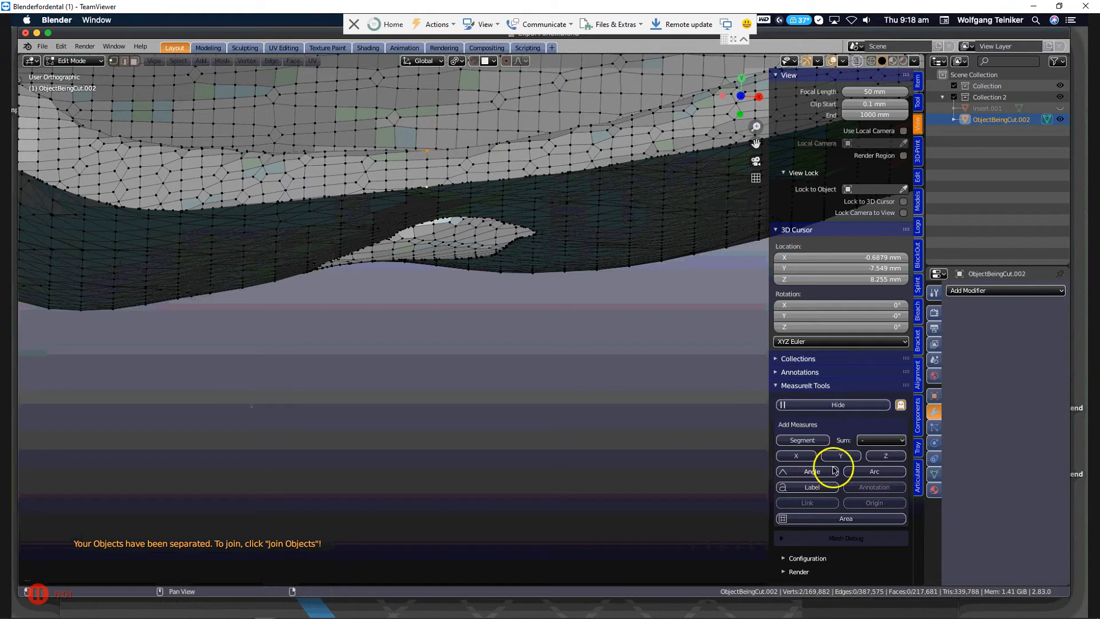
left_click(810, 443)
Set the MeasureIt units for ObjectBeingCut.002 to Millimeters.
scroll(838, 440, "down", 7)
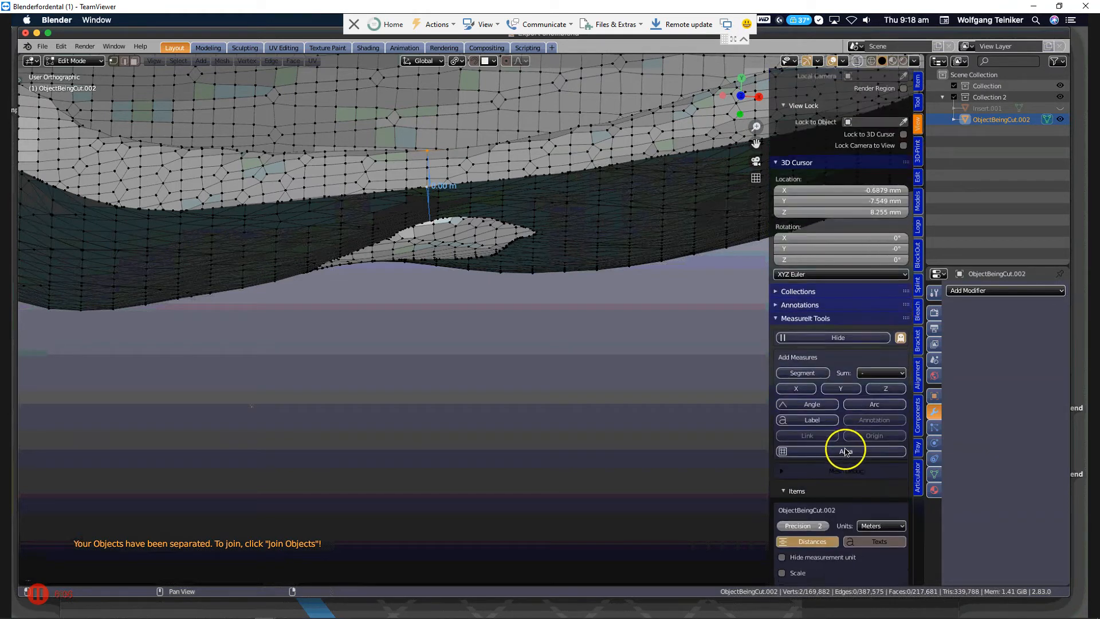
left_click(901, 435)
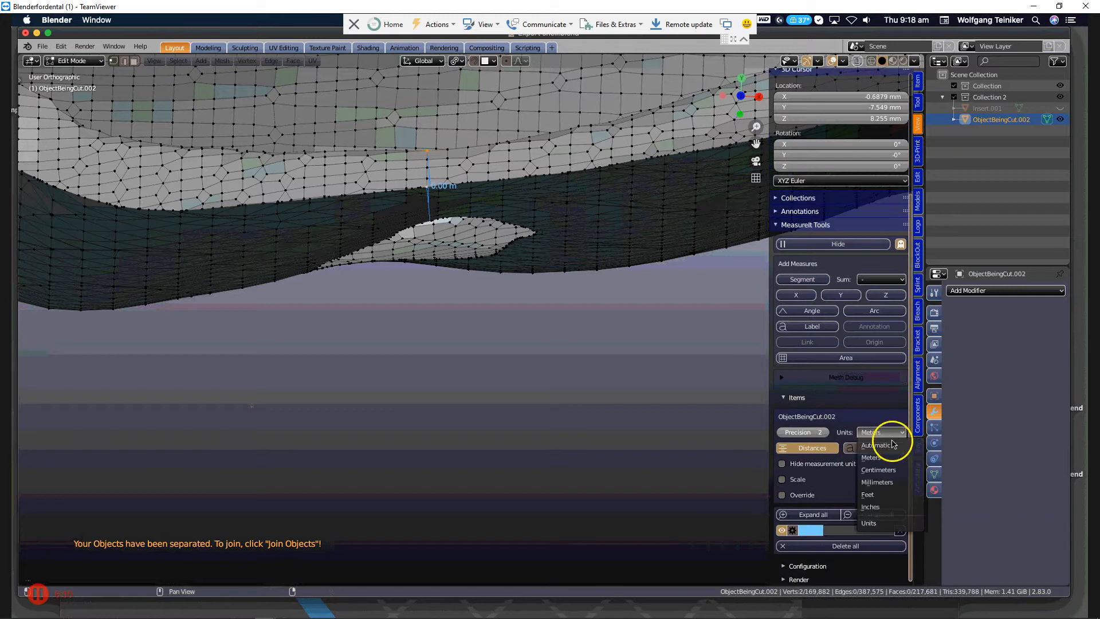
left_click(877, 479)
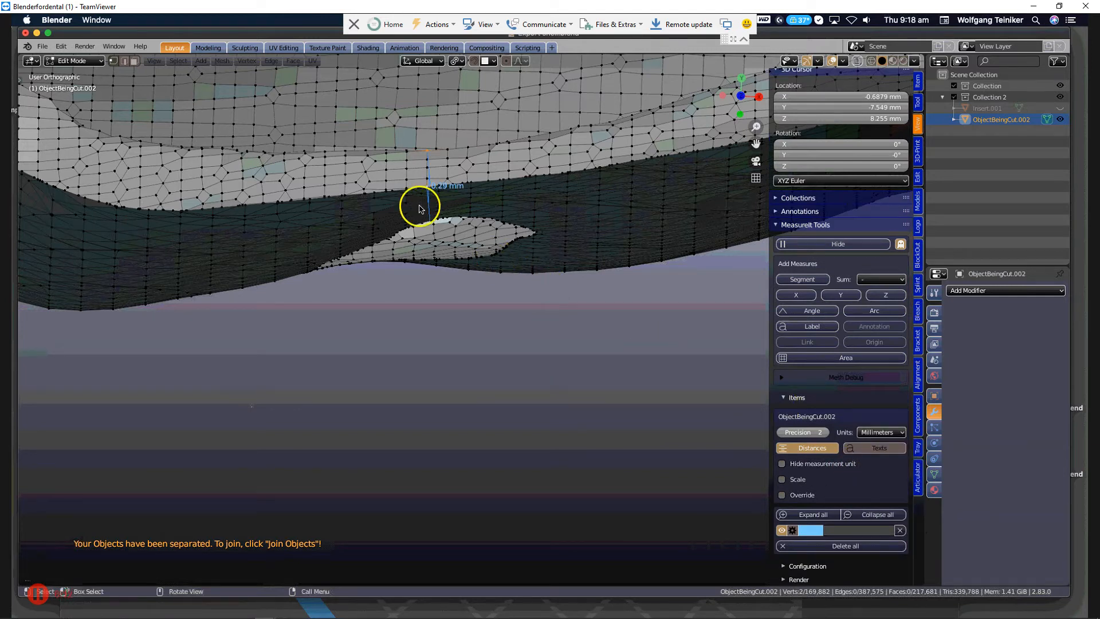
Examine the measured rim thickness and the nearby hole from several angles, both close up and across the front teeth.
scroll(415, 197, "up", 3)
scroll(416, 200, "down", 1)
middle_click_drag(415, 201, 456, 191)
scroll(441, 200, "down", 2)
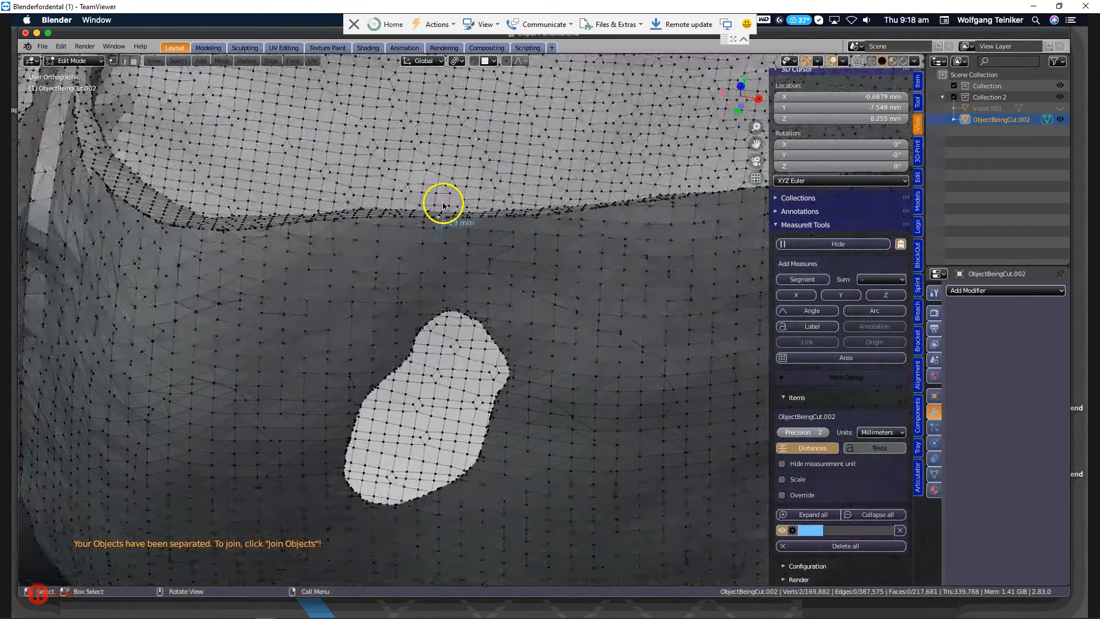
scroll(447, 217, "down", 2)
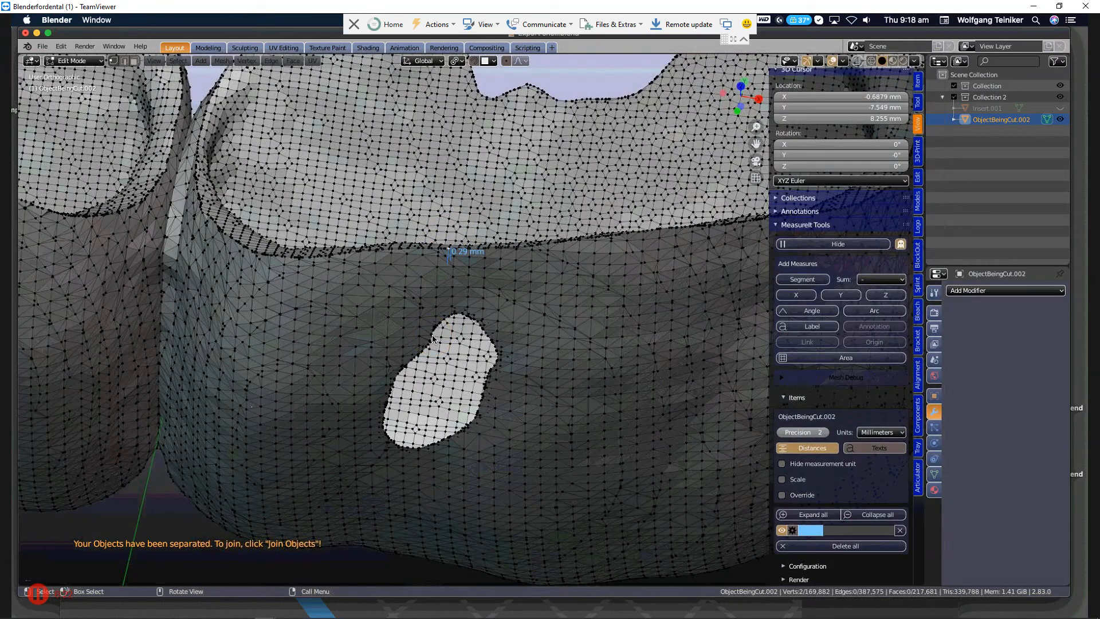
scroll(436, 349, "down", 5)
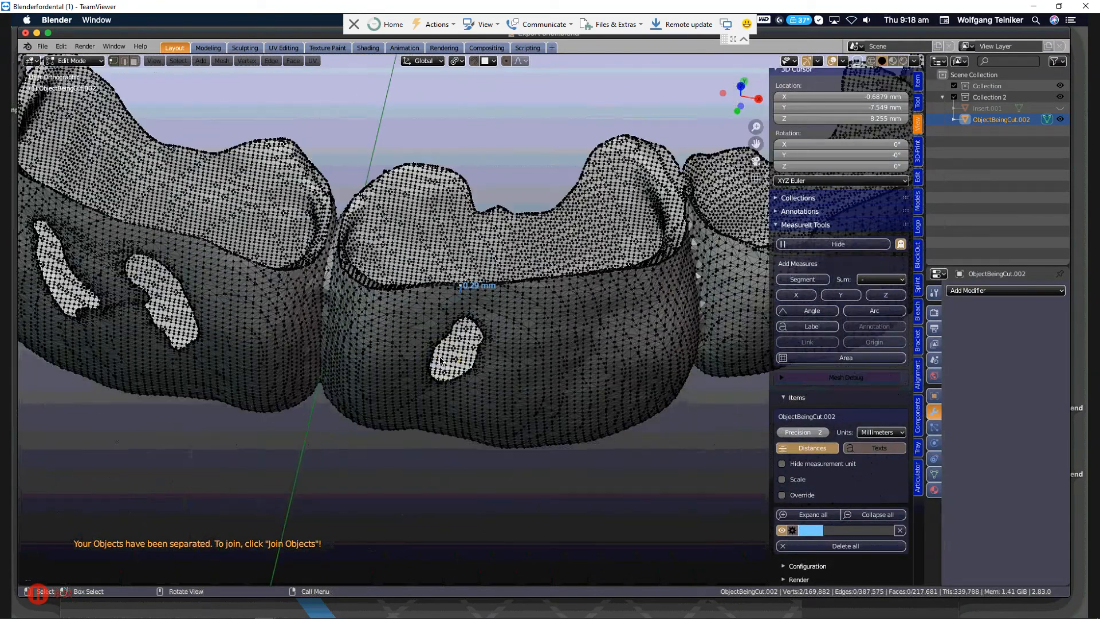
middle_click_drag(442, 356, 454, 302)
scroll(454, 302, "down", 3)
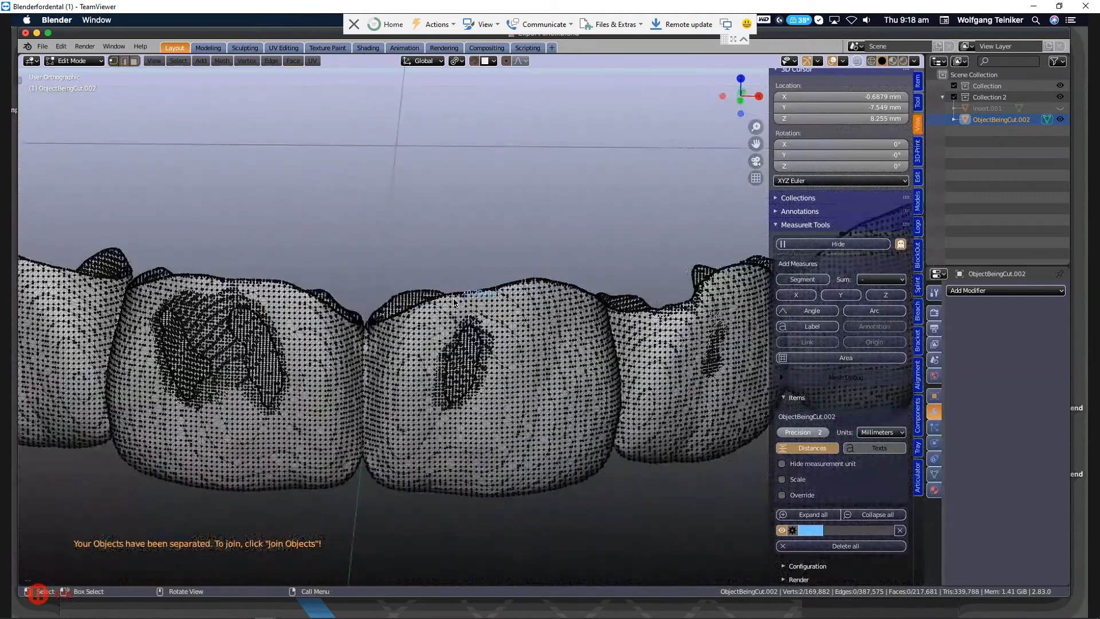
scroll(454, 301, "down", 2)
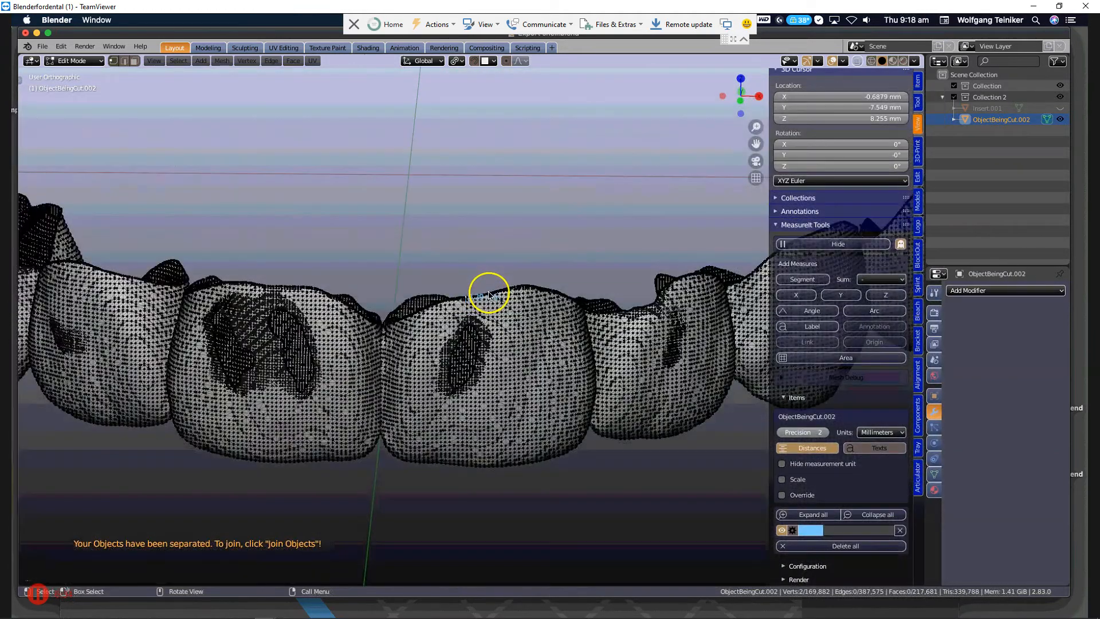
middle_click_drag(489, 304, 492, 315)
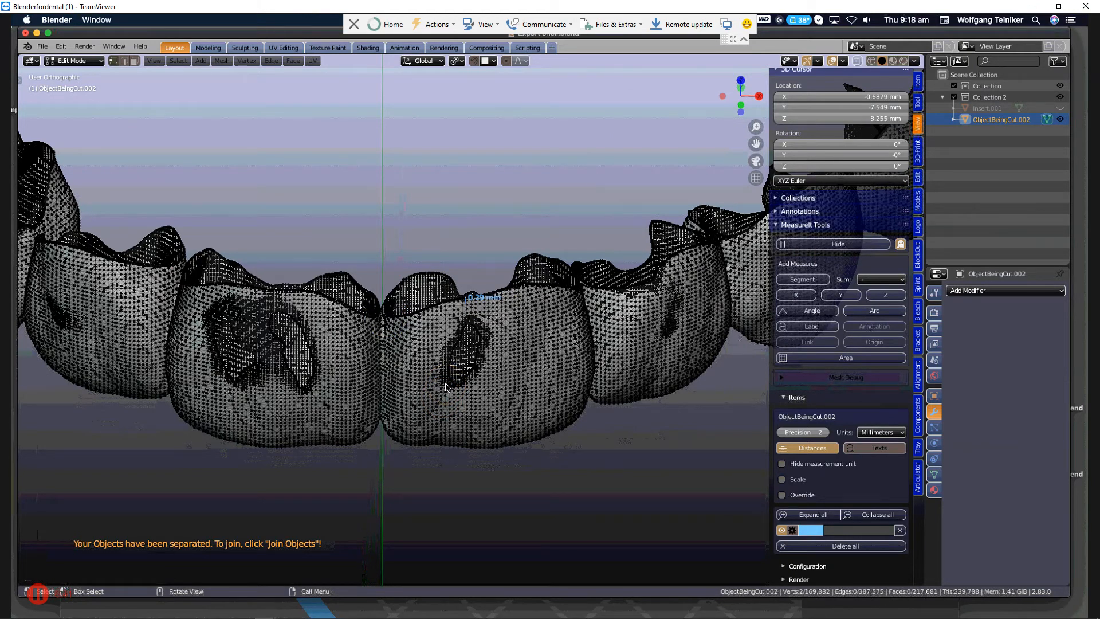
Return to Object Mode and inspect the holes in the front teeth on the shaded model.
mouse_move(442, 373)
middle_mouse_down()
mouse_move(434, 312)
mouse_move(446, 393)
mouse_move(474, 334)
mouse_move(454, 243)
middle_mouse_up()
key("Tab")
middle_click_drag(455, 253, 465, 263)
middle_click_drag(426, 215, 476, 314)
scroll(476, 314, "up", 3)
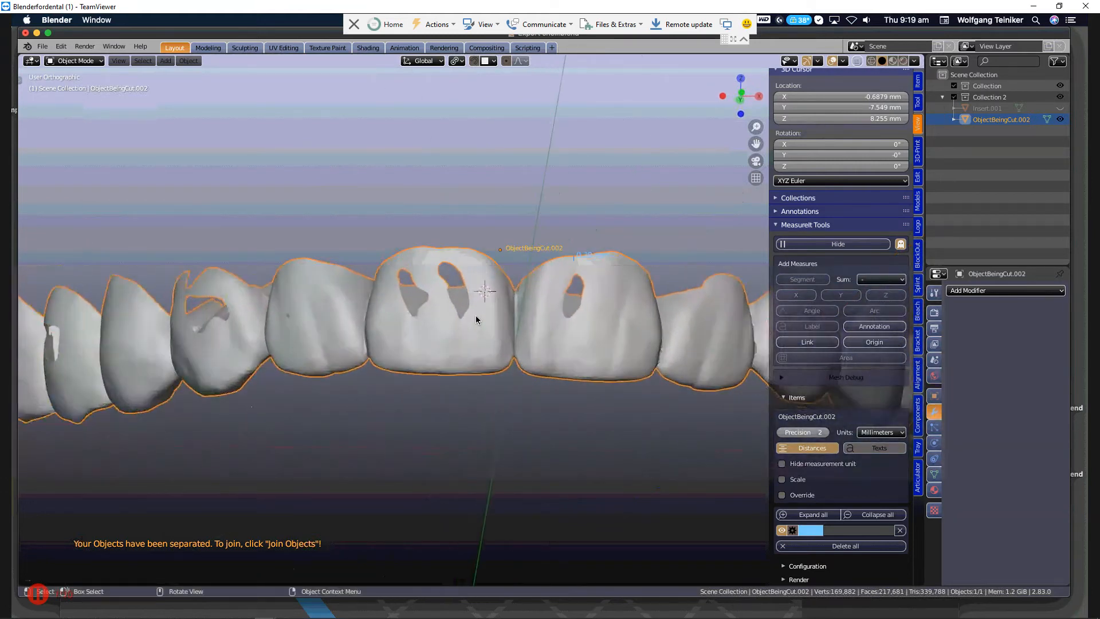
Export the selected row of teeth in STL format to the Desktop as Export shell.stl.
scroll(467, 341, "down", 2)
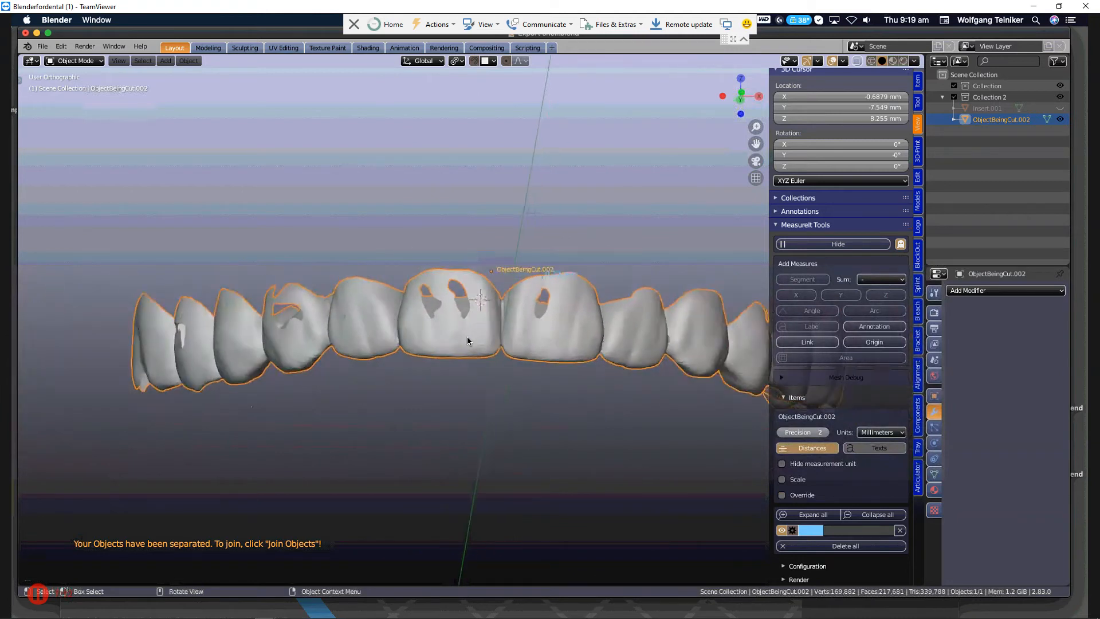
left_click(43, 47)
mouse_move(69, 209)
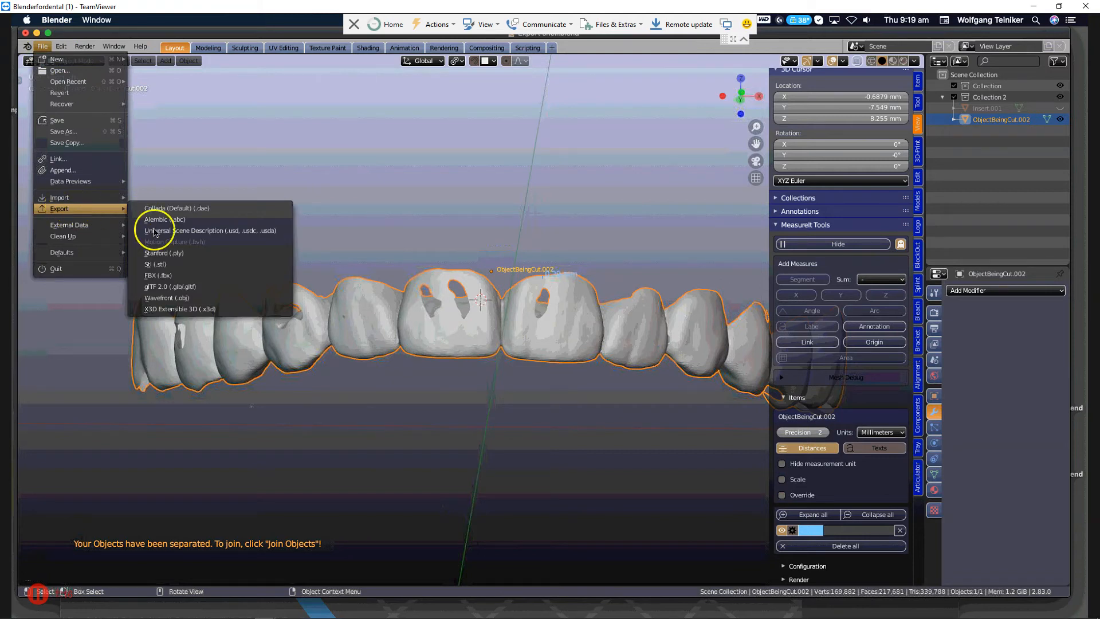
left_click(161, 265)
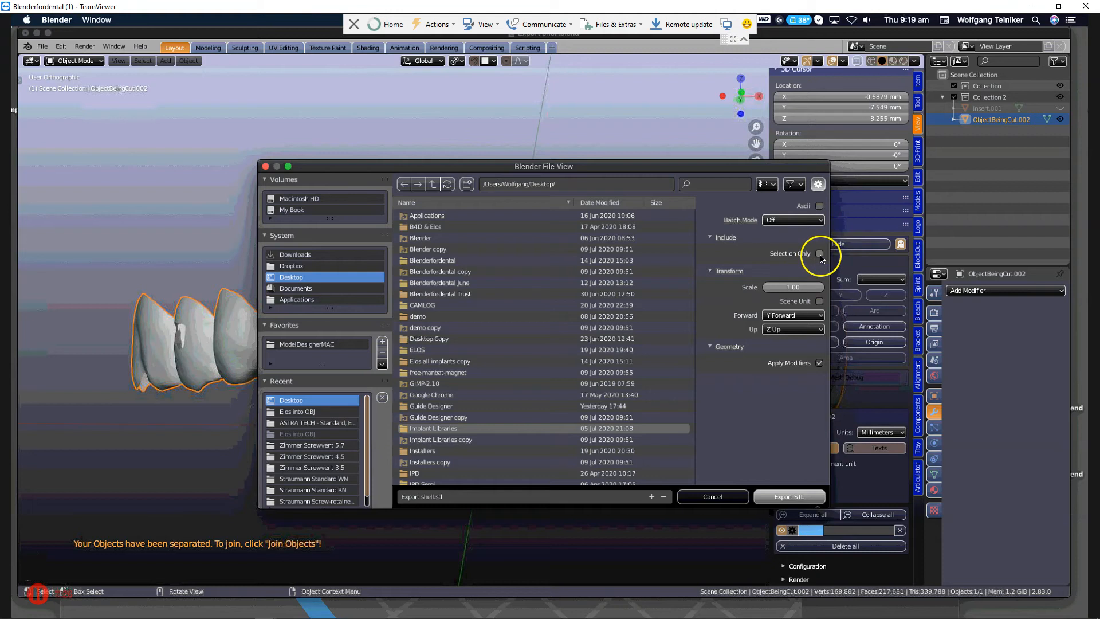
left_click(773, 499)
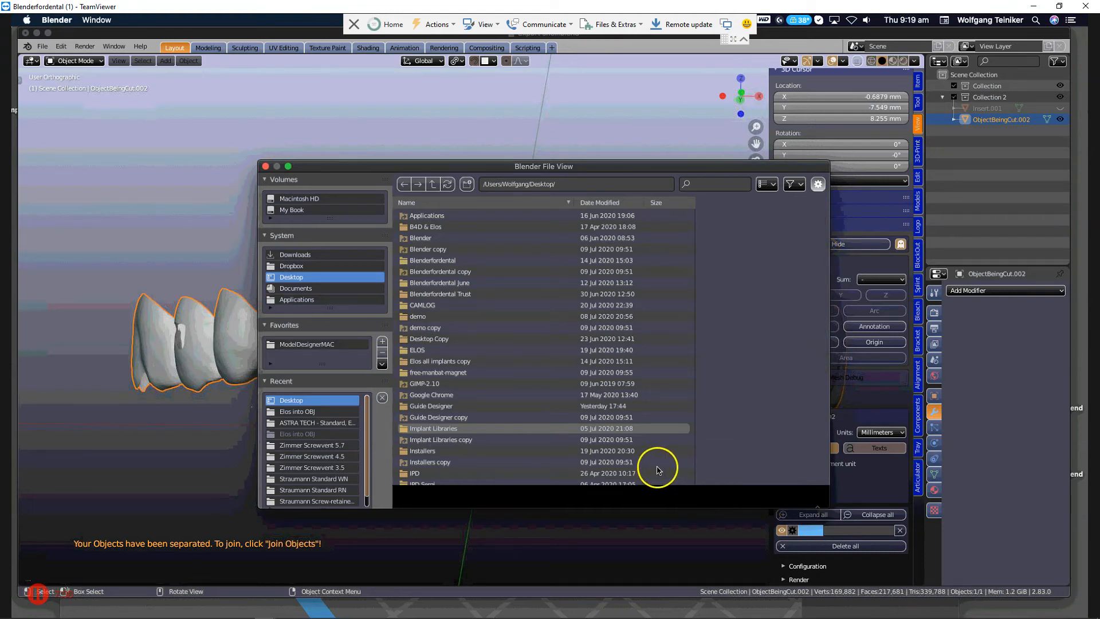
Hide ObjectBeingCut.002 and import Export shell.stl from the Desktop into the scene.
scroll(423, 335, "down", 2)
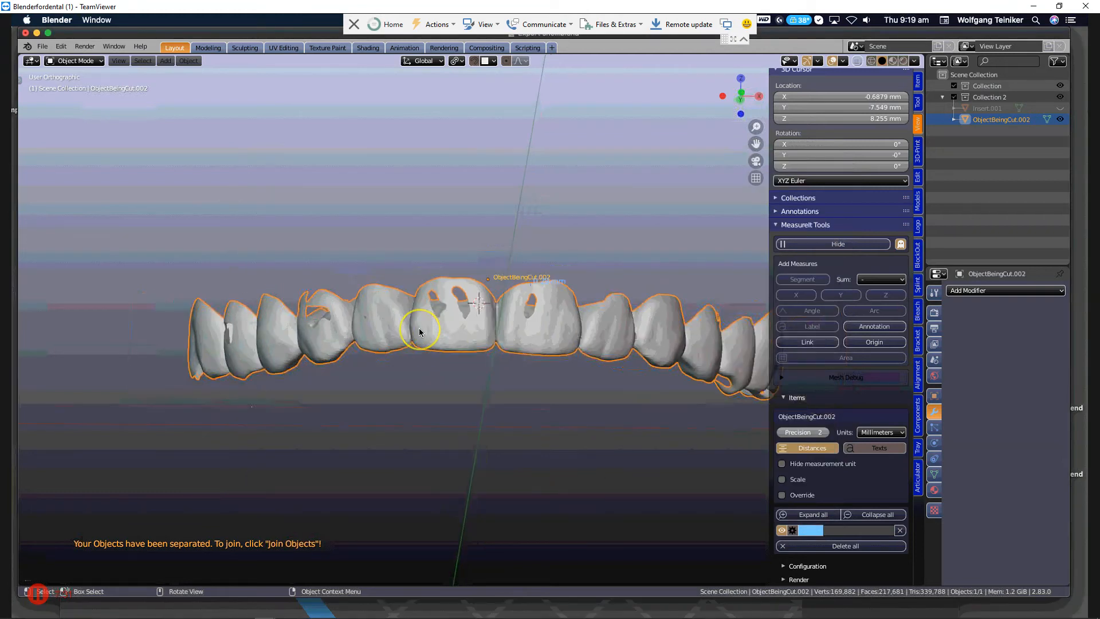
key("h")
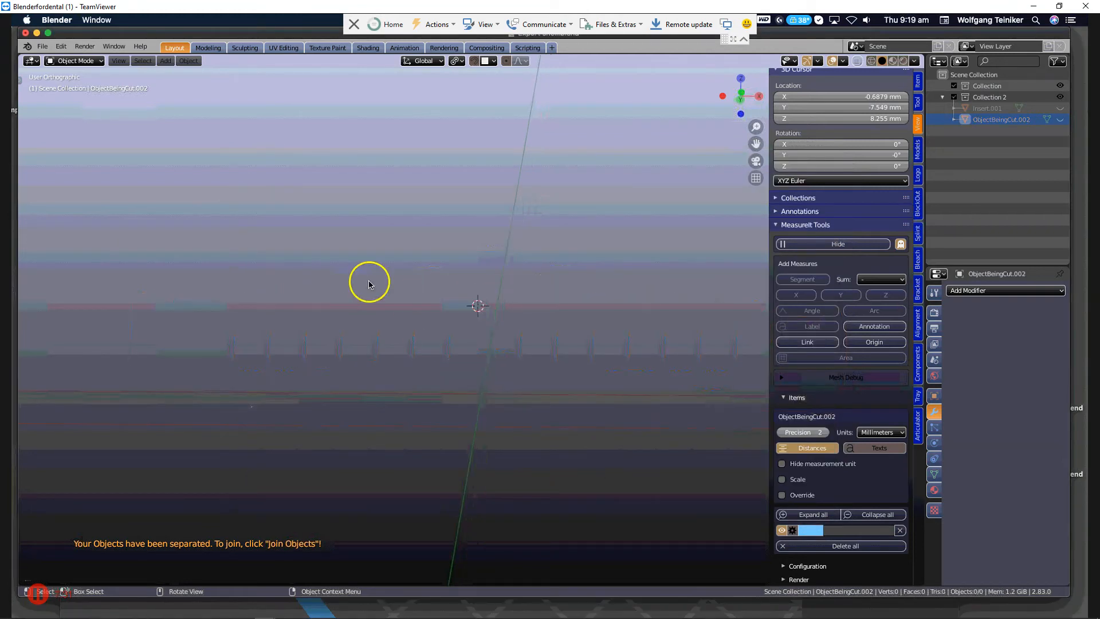
left_click(42, 48)
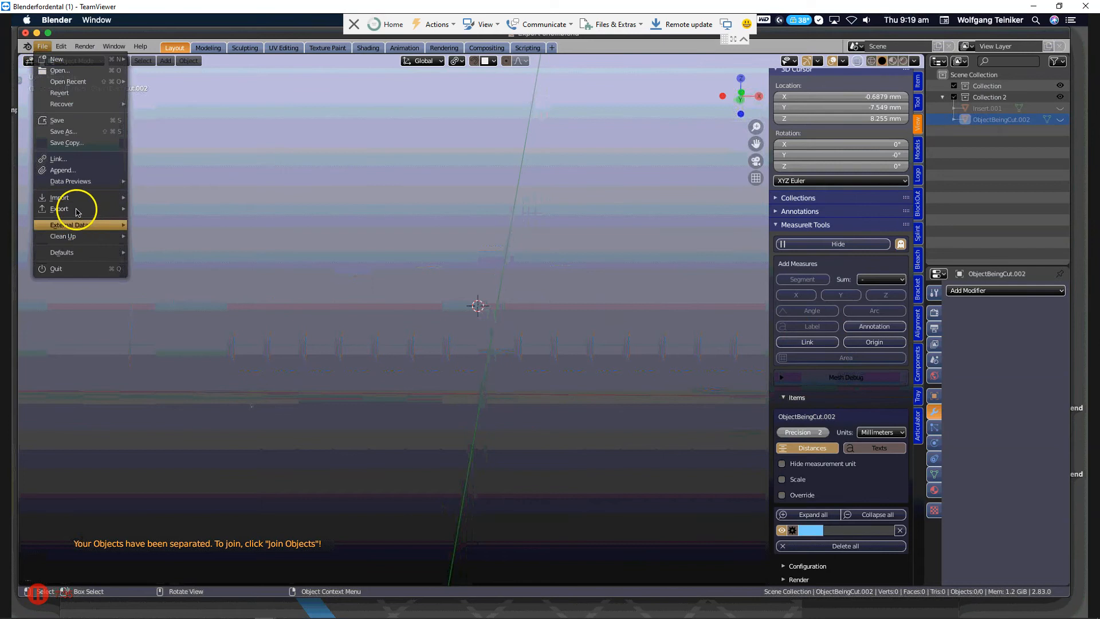
mouse_move(64, 197)
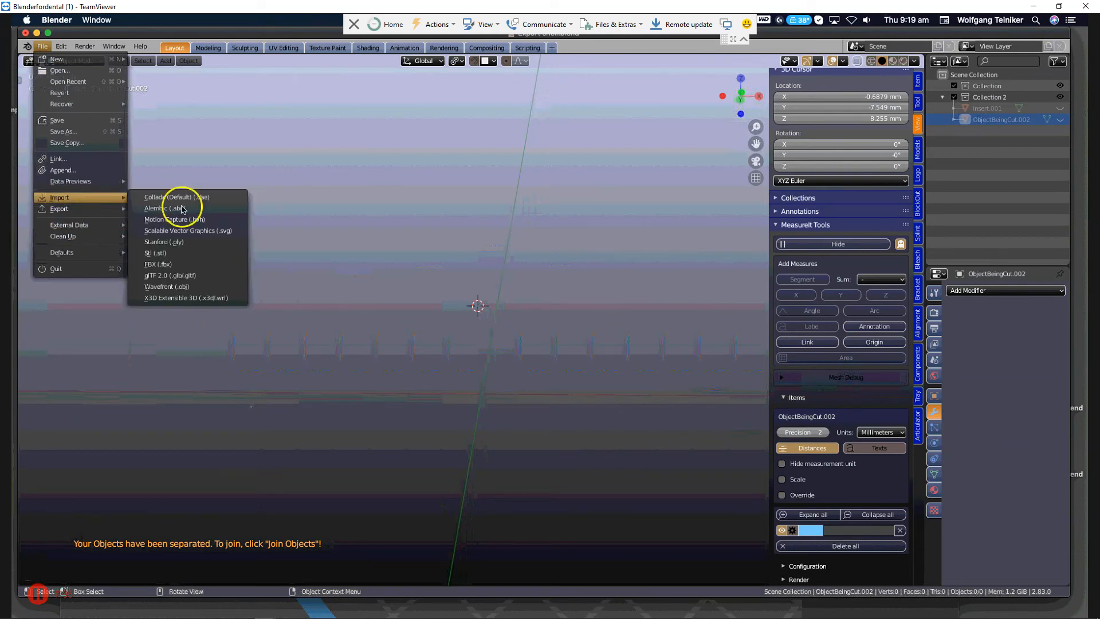
left_click(168, 253)
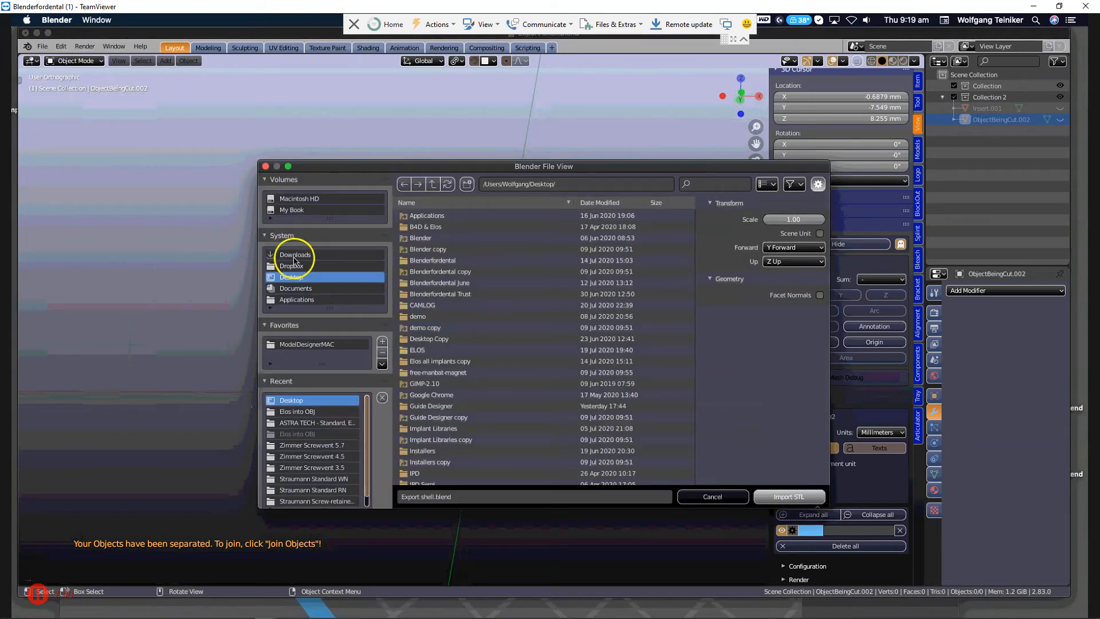
scroll(475, 437, "down", 10)
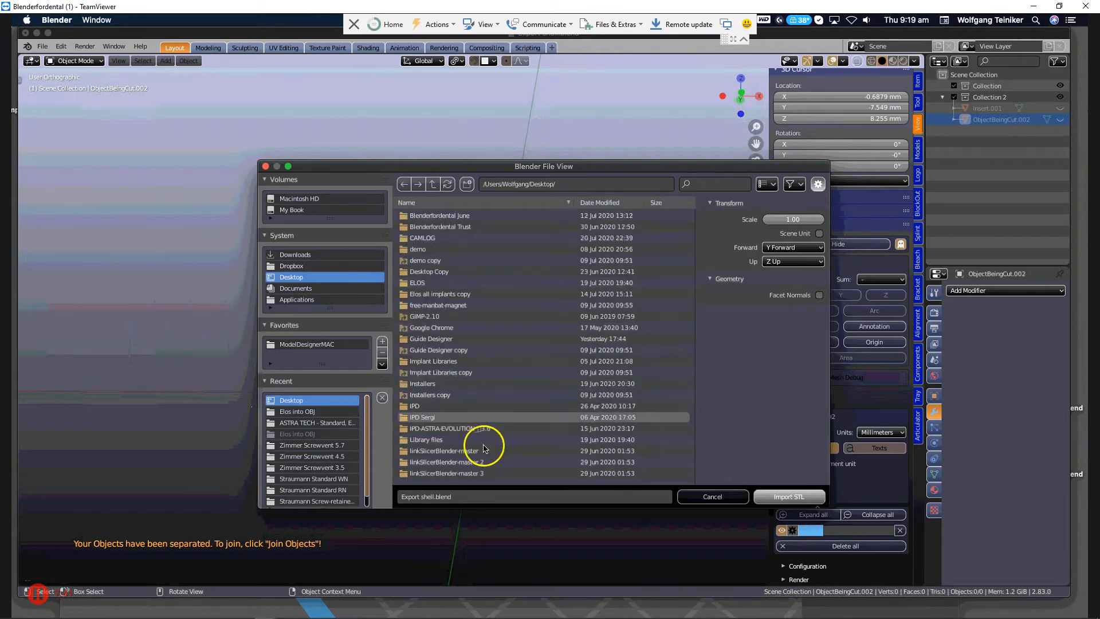
scroll(488, 473, "down", 4)
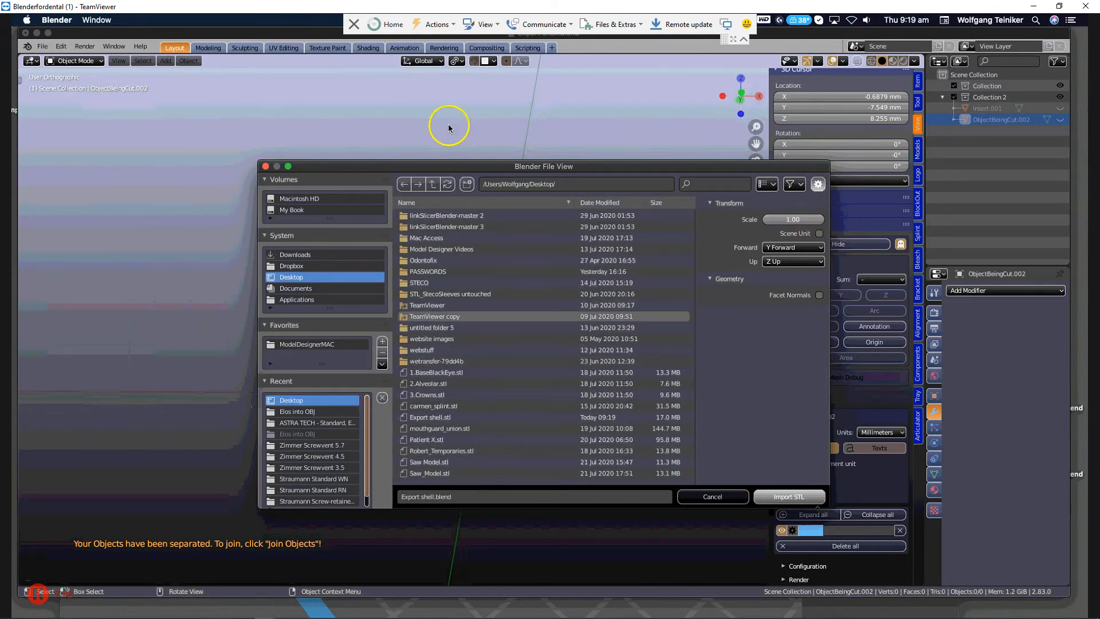
left_click(713, 496)
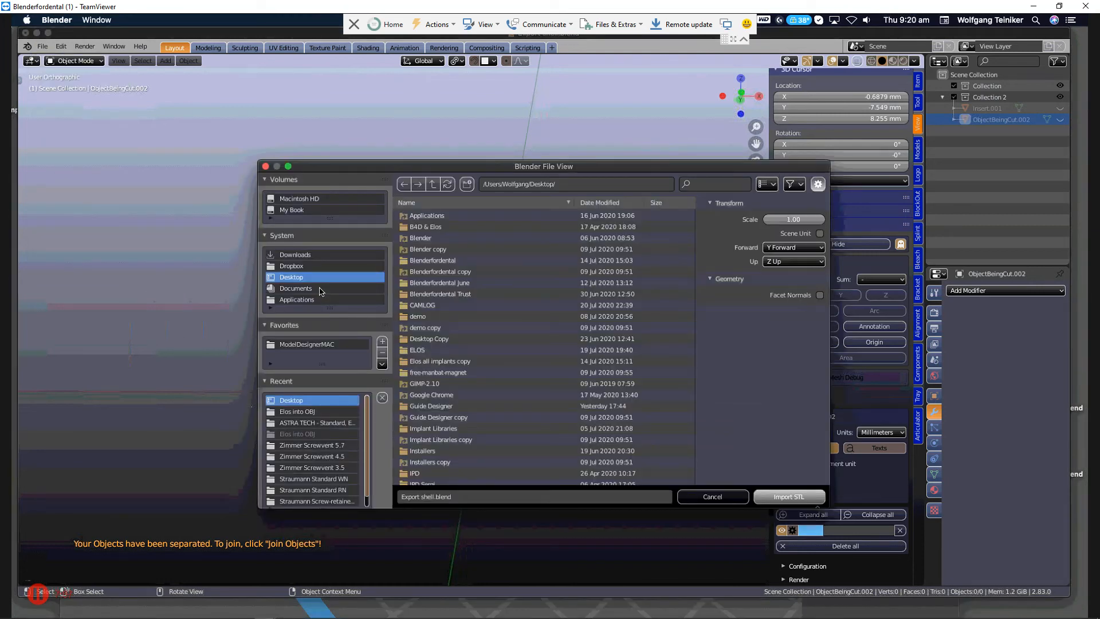
scroll(515, 366, "down", 8)
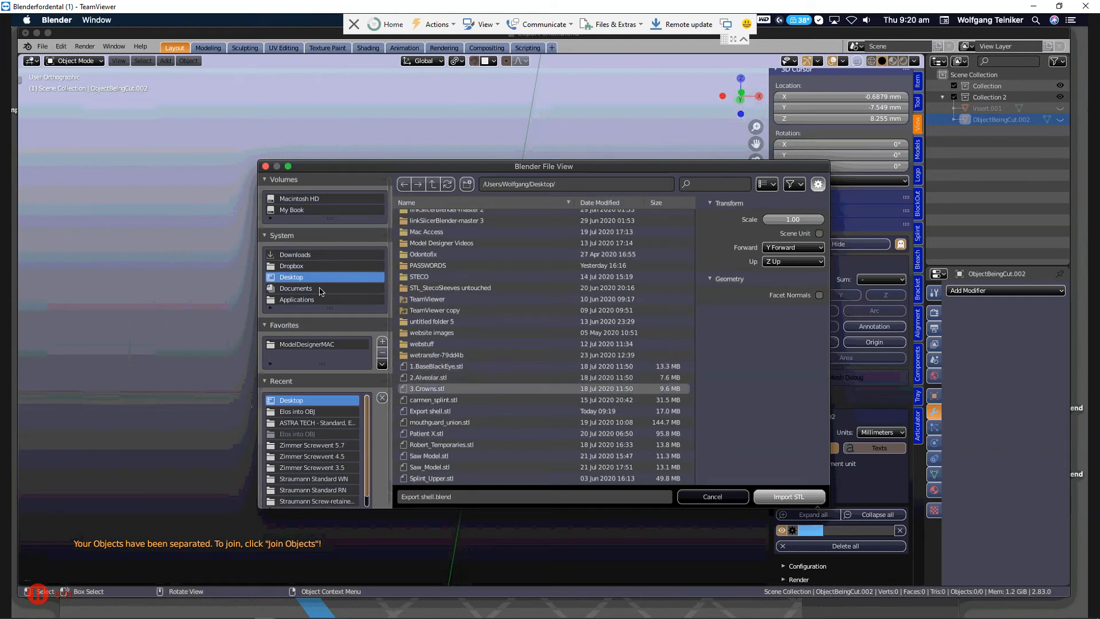
left_click(430, 411)
key("Return")
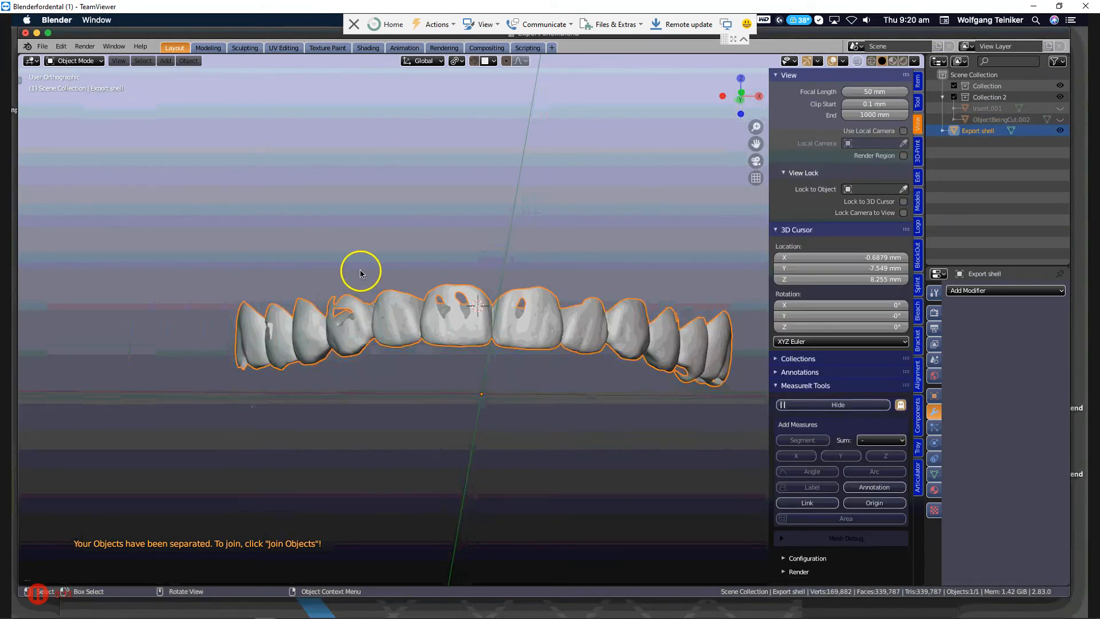
Examine the imported shell's inner surfaces, hole edges and front teeth from several angles, both close up and across the whole arch.
middle_click_drag(366, 277, 314, 428)
scroll(309, 395, "up", 3)
scroll(311, 395, "up", 3)
middle_click_drag(305, 300, 386, 383)
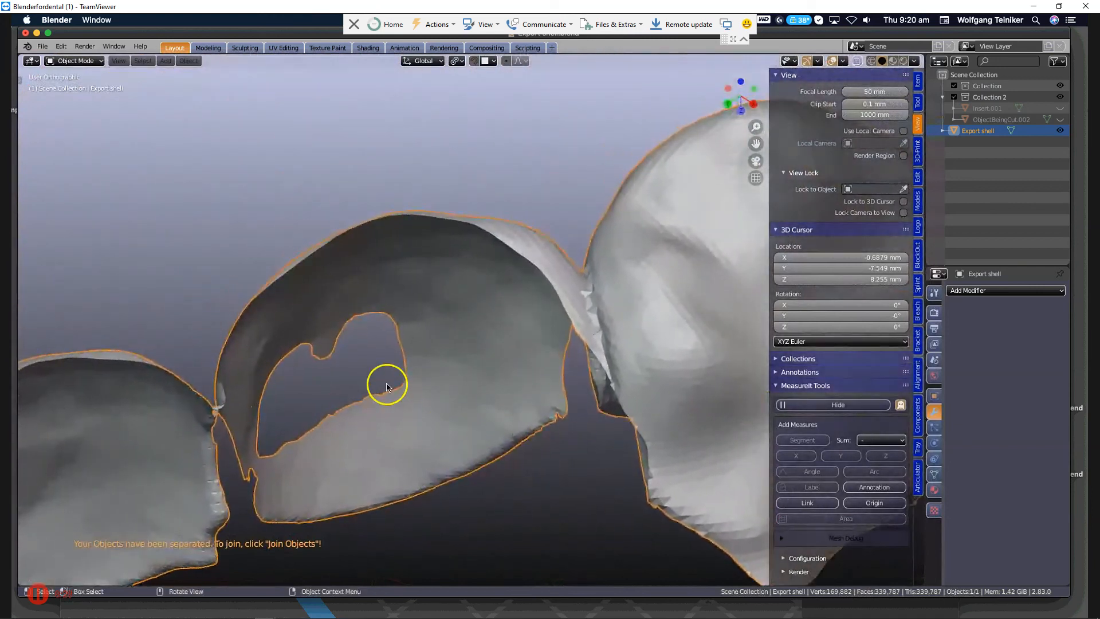
middle_click_drag(338, 356, 563, 349)
scroll(563, 349, "down", 6)
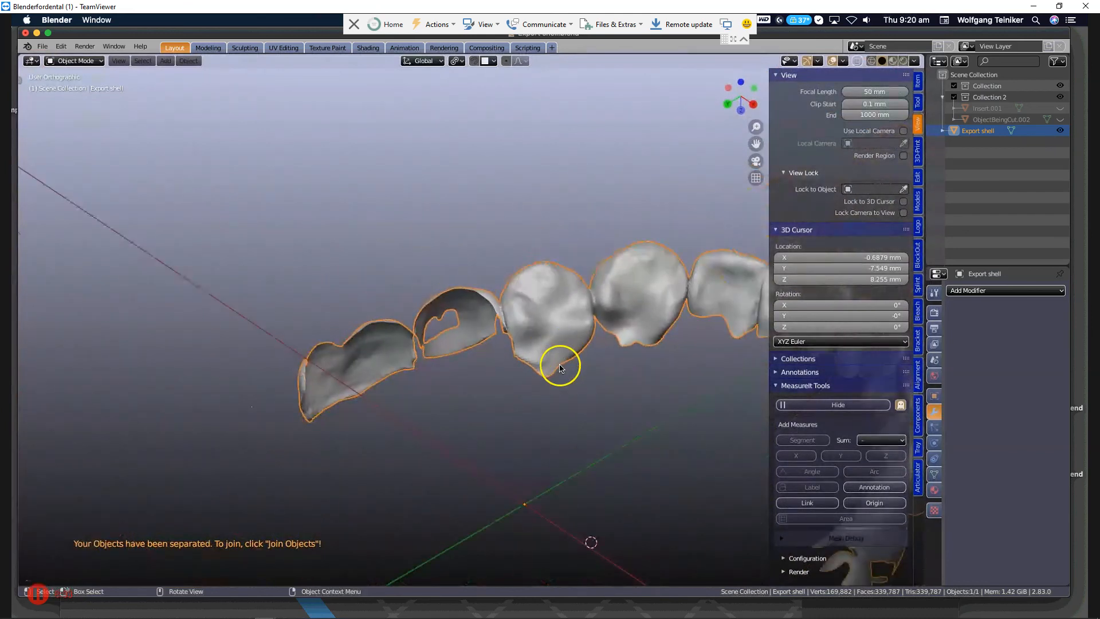
scroll(581, 379, "down", 2)
middle_click_drag(647, 366, 452, 327)
scroll(452, 328, "up", 2)
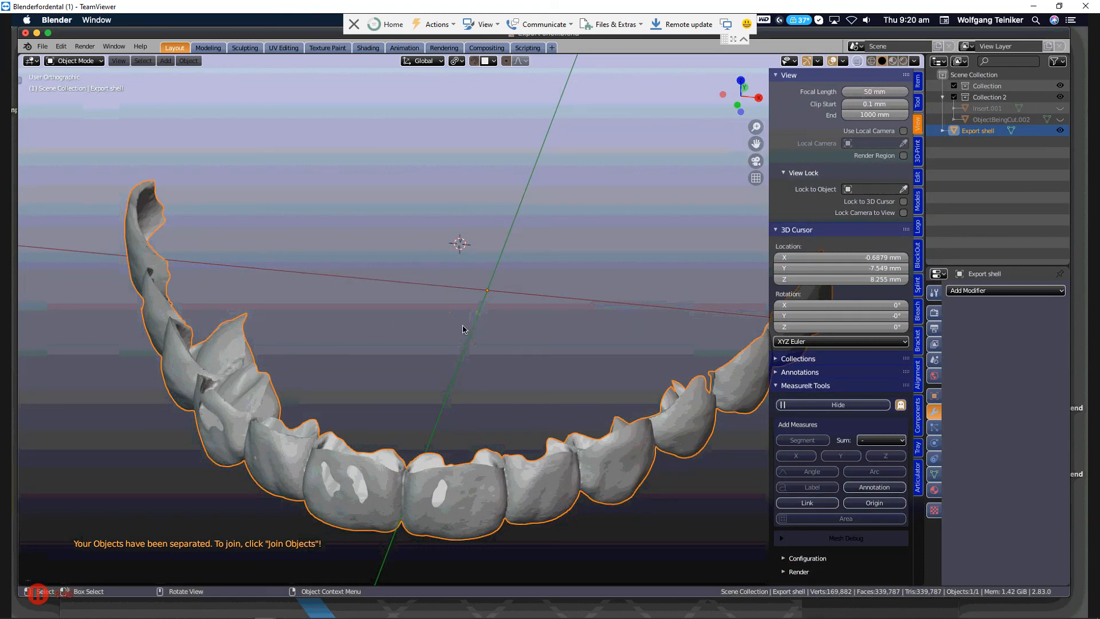
mouse_move(434, 348)
middle_mouse_down()
mouse_move(435, 393)
mouse_move(442, 354)
middle_mouse_up()
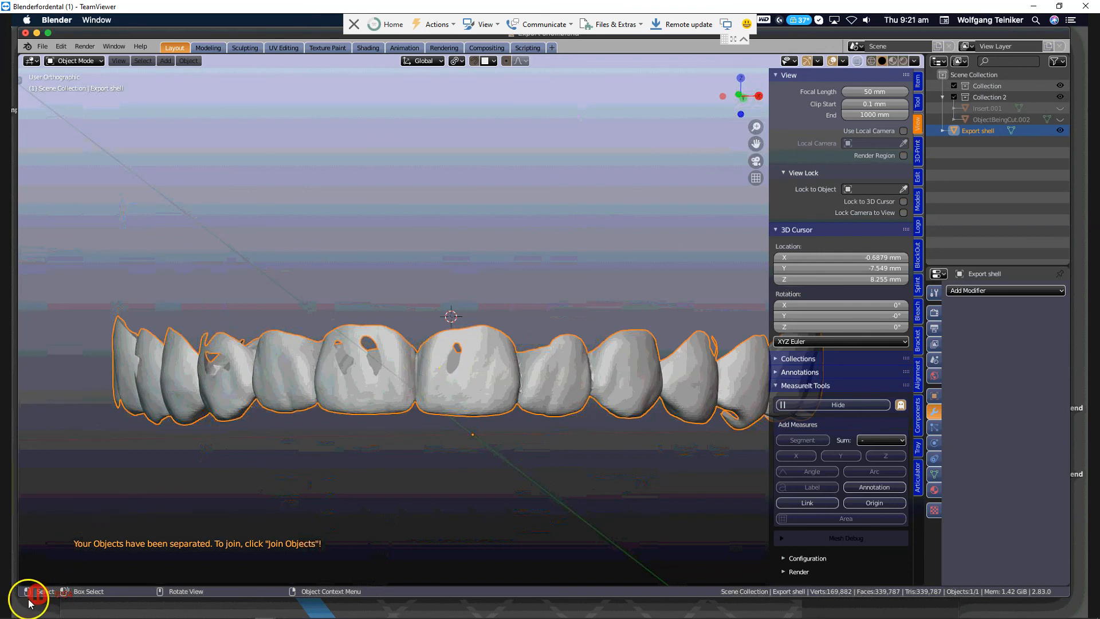
Close the TeamViewer remote session and return to the local Blender window with the dental scans.
left_click(72, 534)
left_click(42, 597)
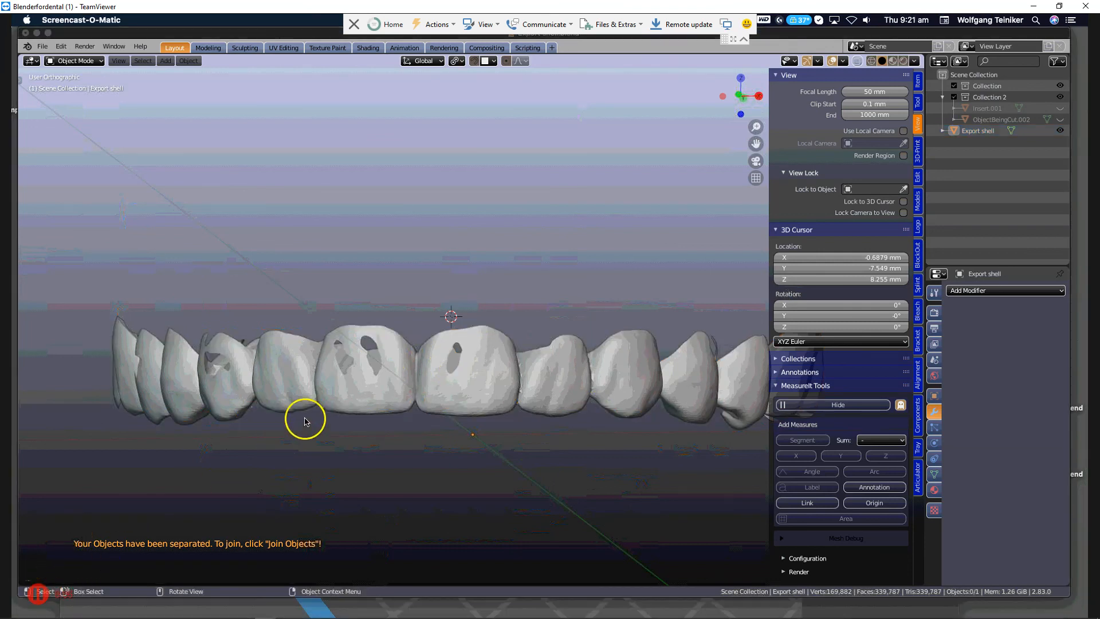
left_click(1087, 8)
left_click(847, 110)
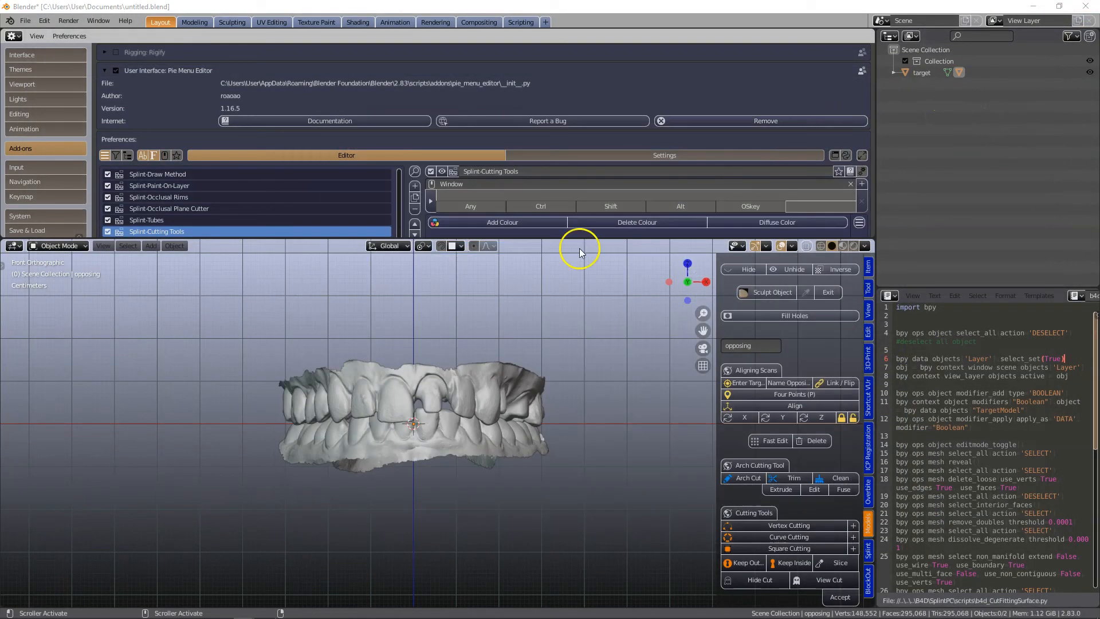